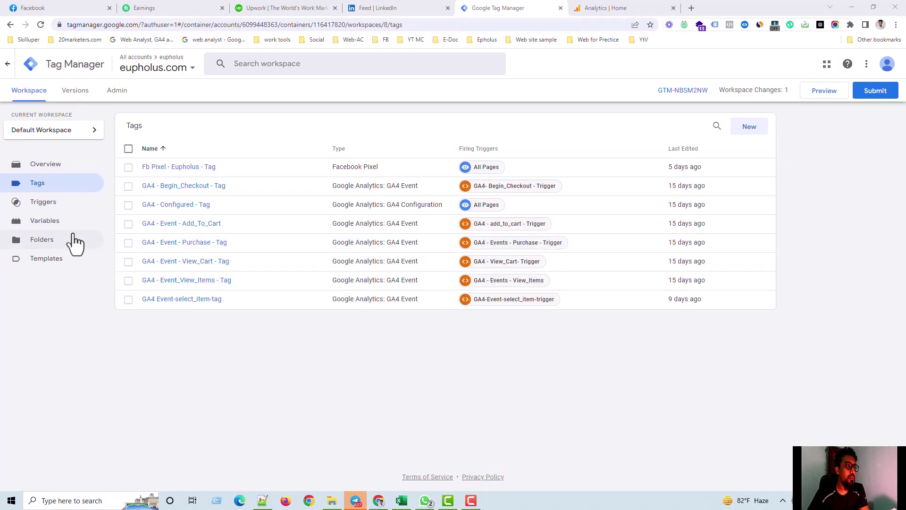
# Review the built-in and user-defined GA4 data layer variables, then launch a Preview session.
pyautogui.click(51, 222)
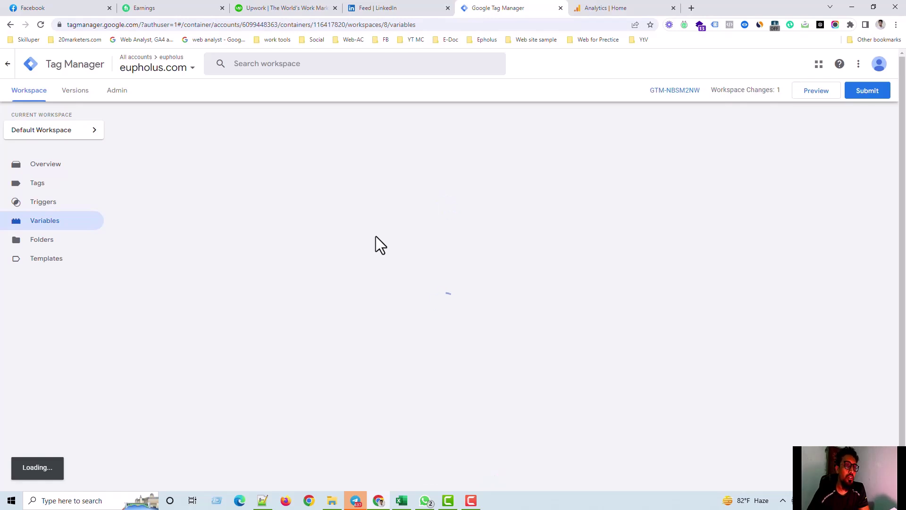
pyautogui.scroll(-1, 345, 264)
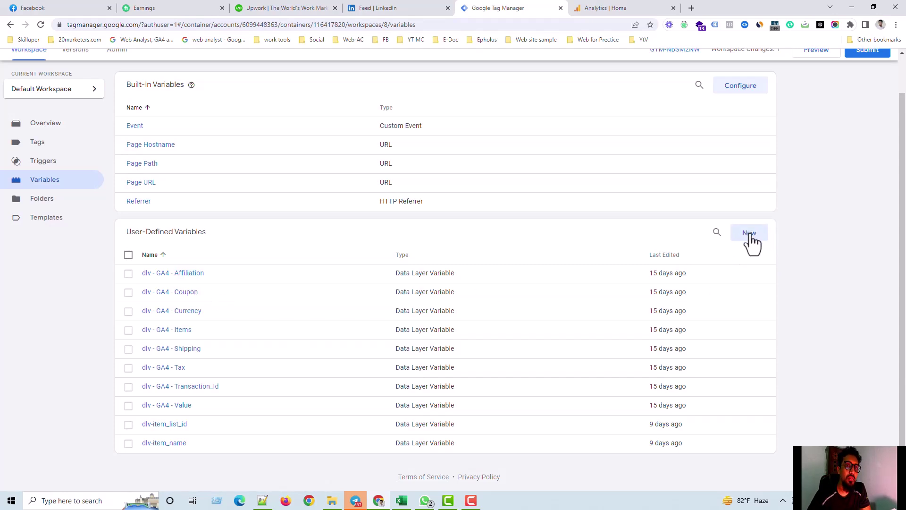
pyautogui.scroll(1, 306, 278)
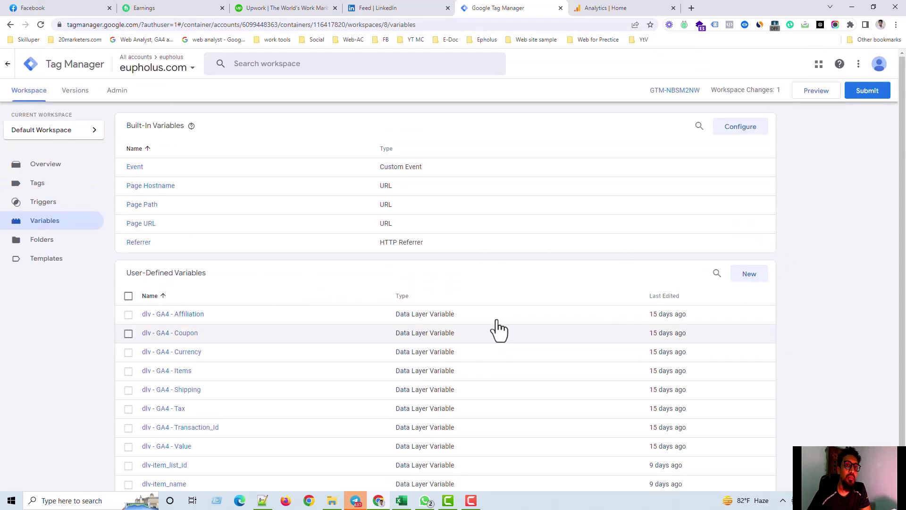
pyautogui.rightClick(816, 91)
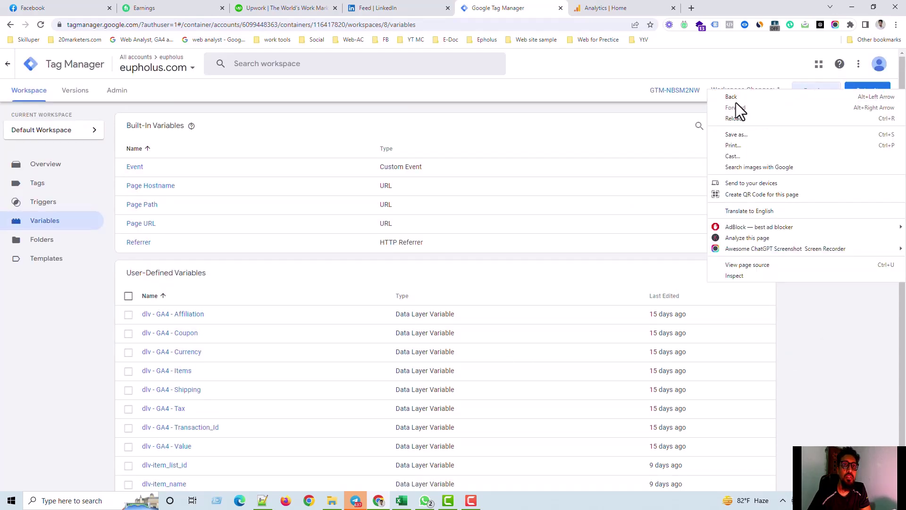
pyautogui.click(607, 111)
pyautogui.click(816, 91)
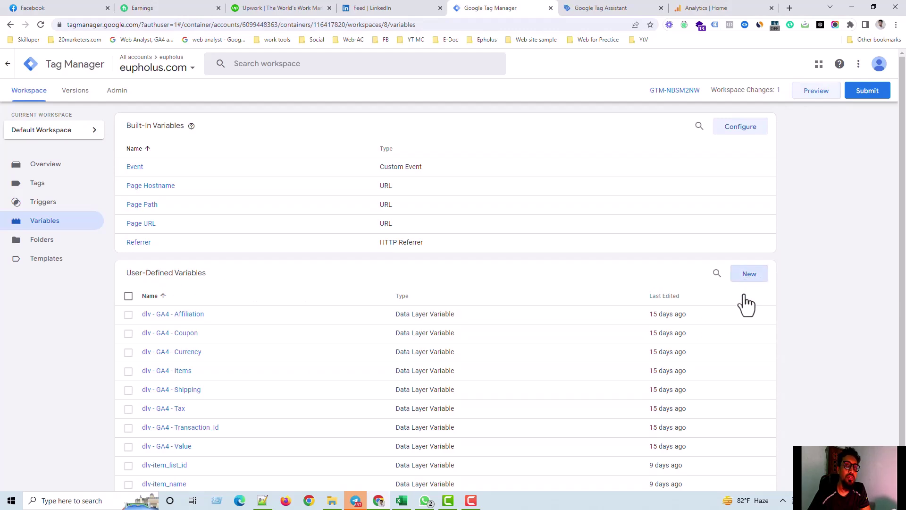
# Start a new variable, then add Energizing Marine Lotion to the cart on the store.
pyautogui.click(751, 275)
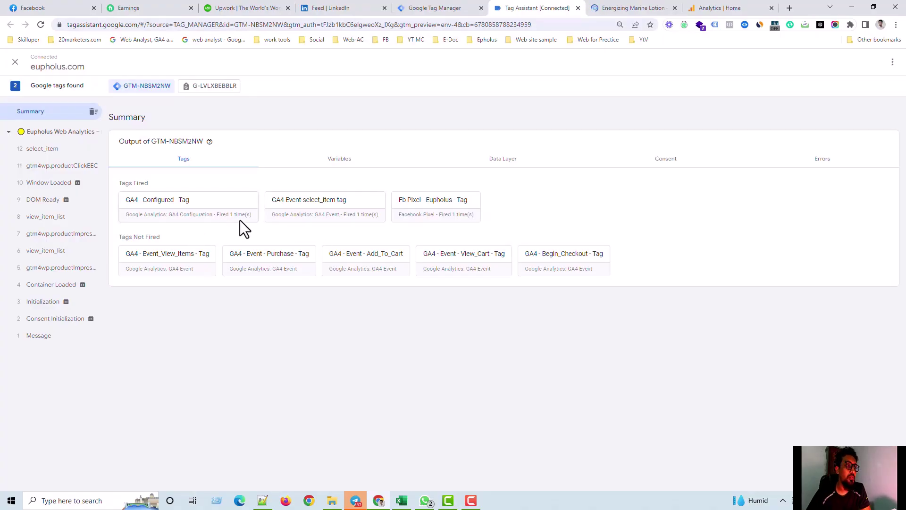
pyautogui.click(624, 8)
pyautogui.scroll(-1, 625, 325)
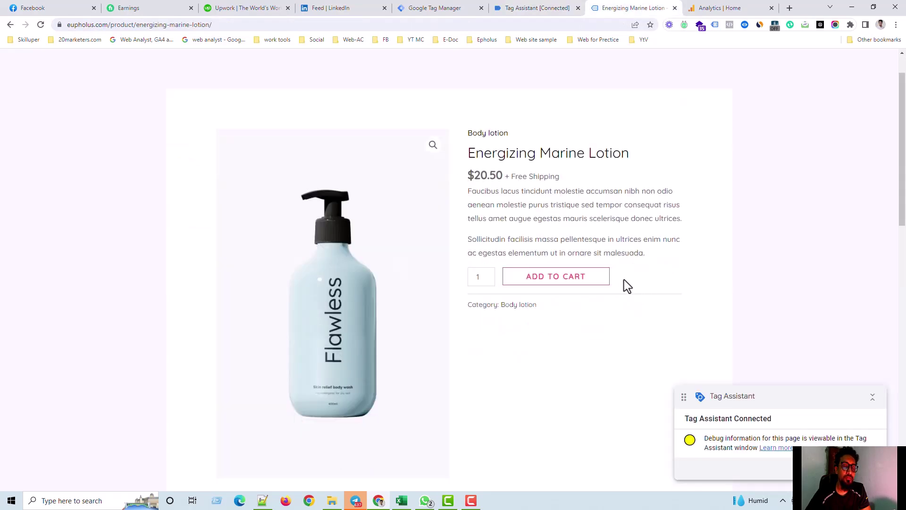
pyautogui.click(571, 284)
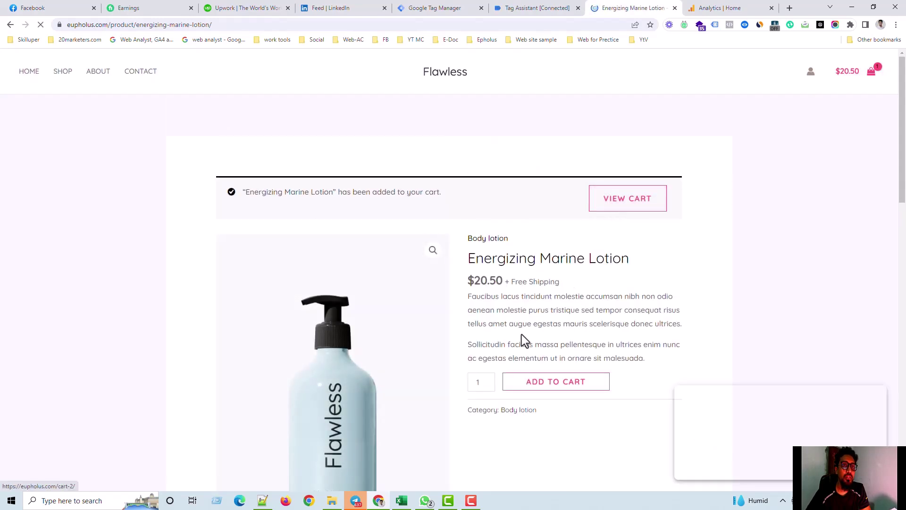
pyautogui.click(552, 10)
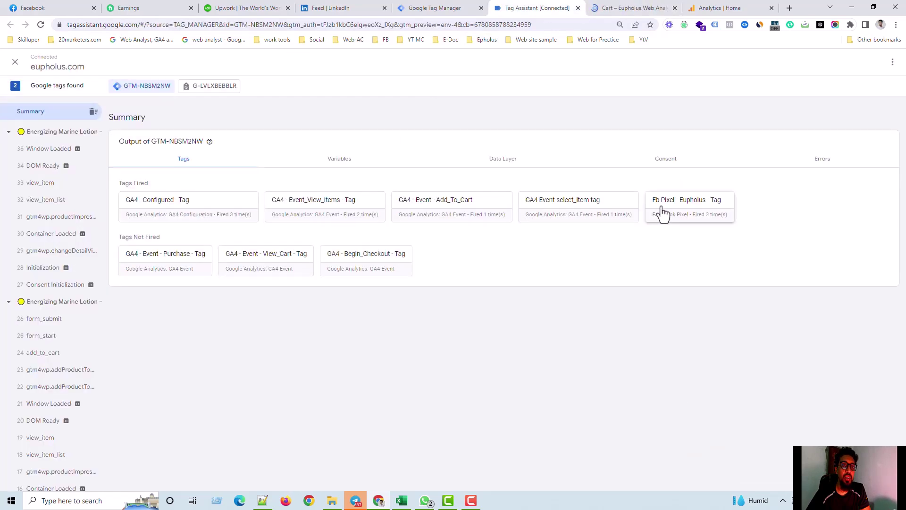
# Proceed from the cart through checkout and place the $20.50 cash-on-delivery test order.
pyautogui.click(623, 8)
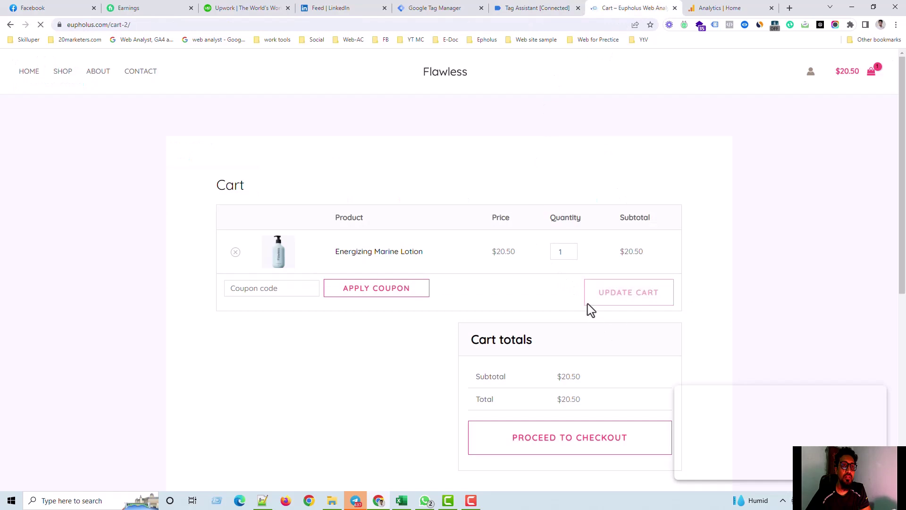
pyautogui.scroll(-3, 588, 306)
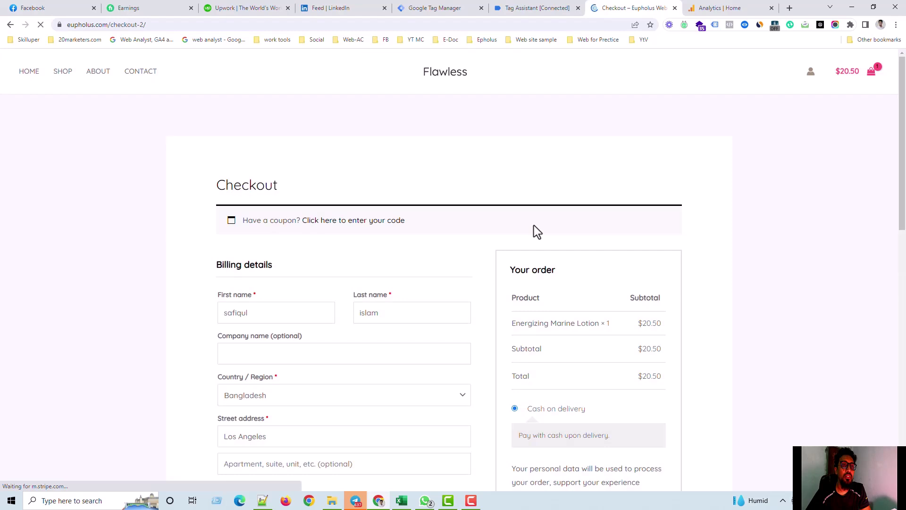
pyautogui.scroll(-4, 533, 225)
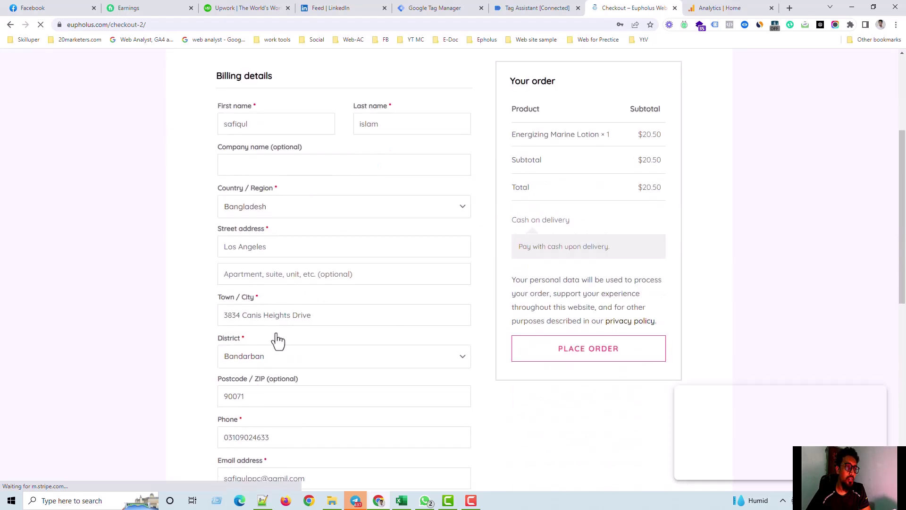
pyautogui.scroll(-5, 633, 335)
pyautogui.scroll(2, 594, 255)
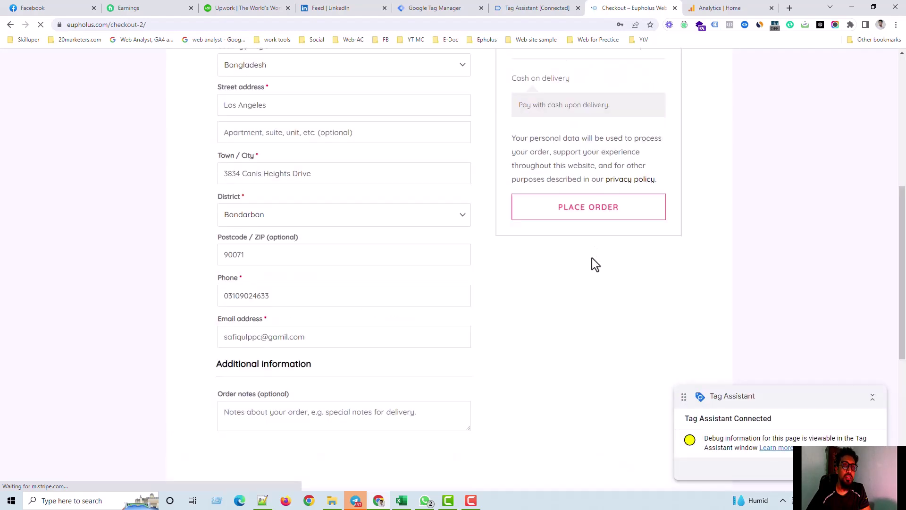
pyautogui.click(562, 215)
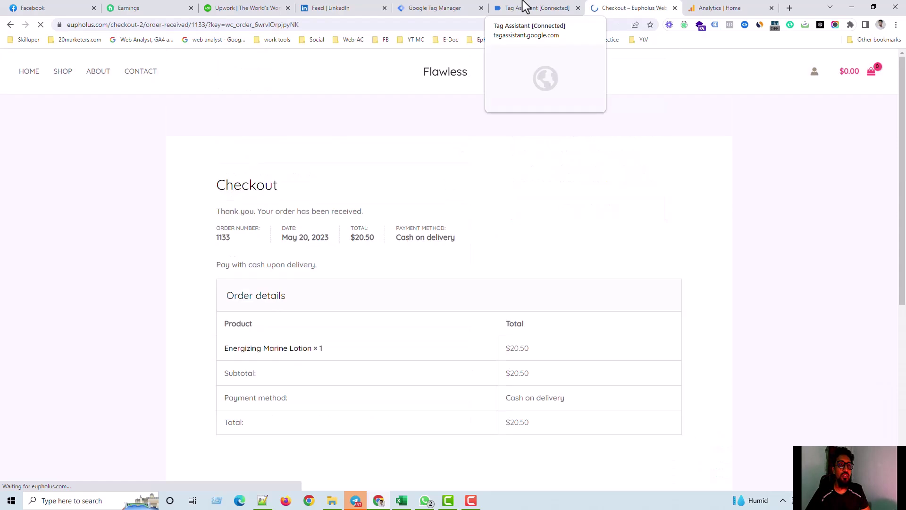
# Open the purchase event in Tag Assistant to check currency USD, value 20.5 and the lotion item.
pyautogui.click(526, 6)
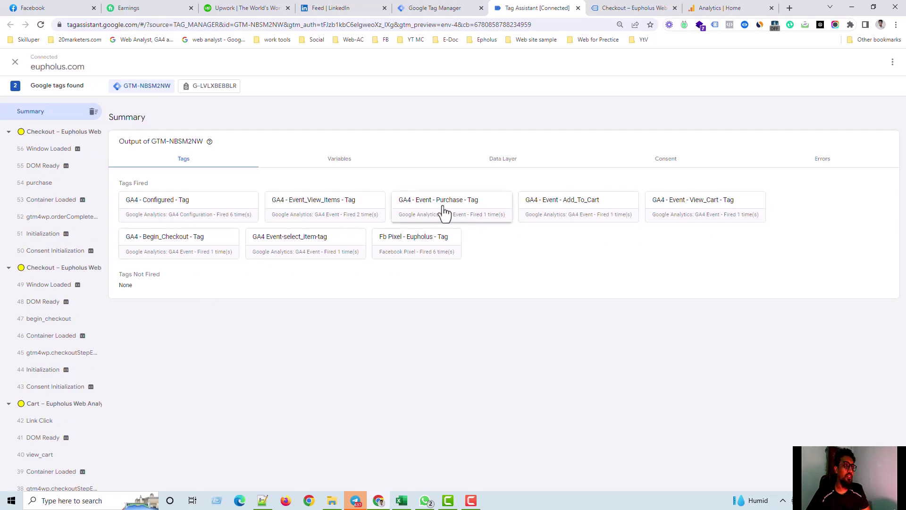
pyautogui.click(42, 184)
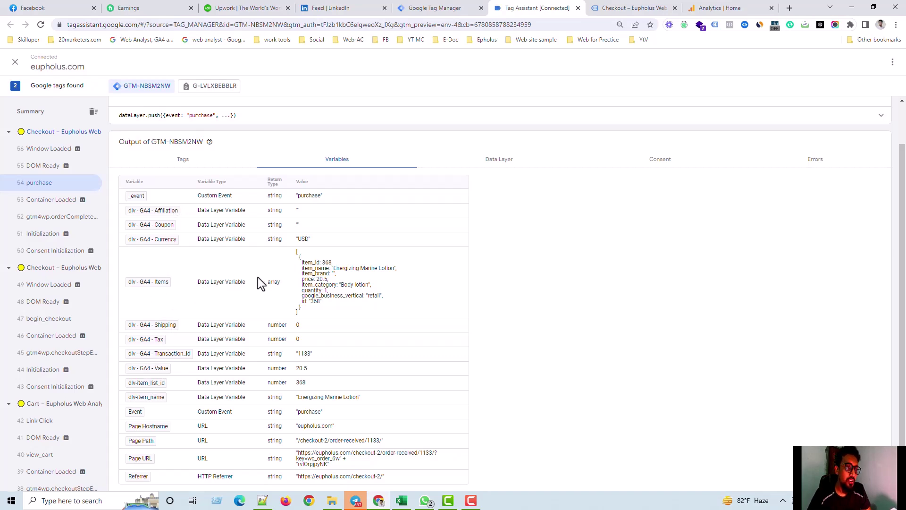
pyautogui.scroll(1, 248, 232)
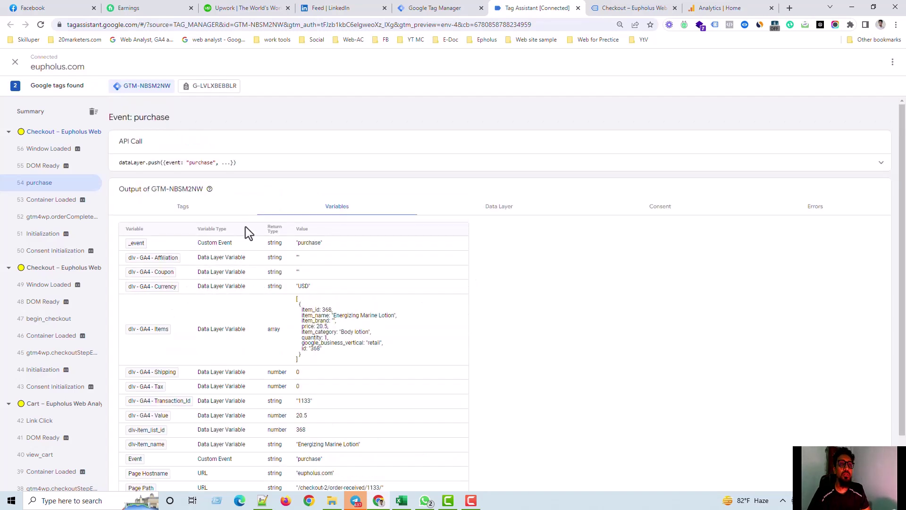
# Make the new untitled variable a Data Layer Variable and begin entering its name.
pyautogui.click(455, 9)
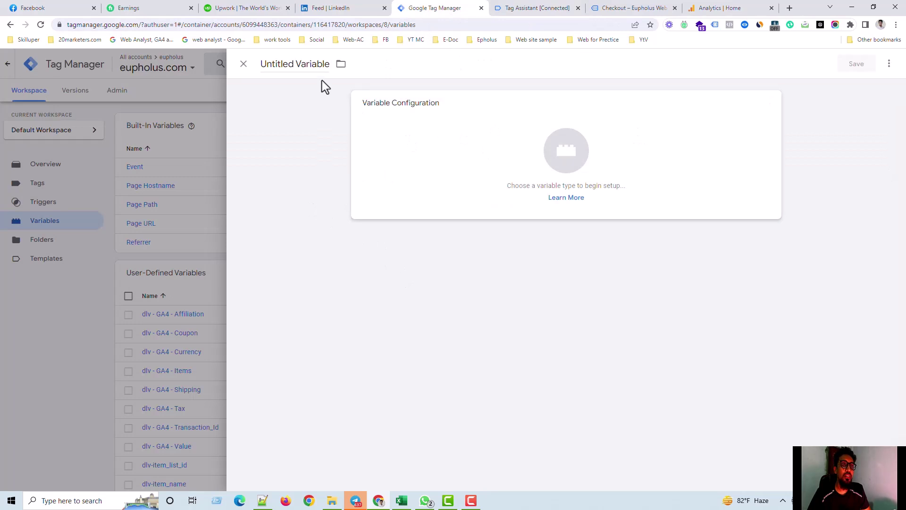
pyautogui.click(546, 165)
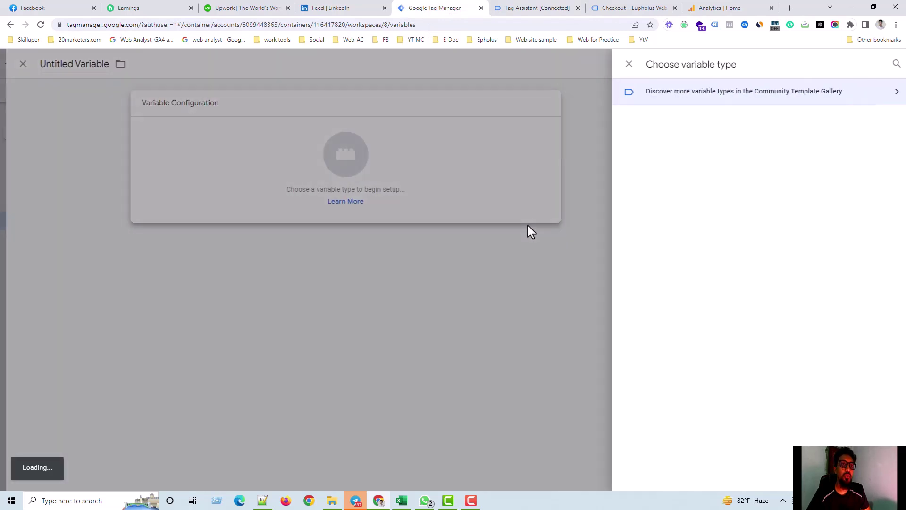
pyautogui.scroll(-2, 708, 260)
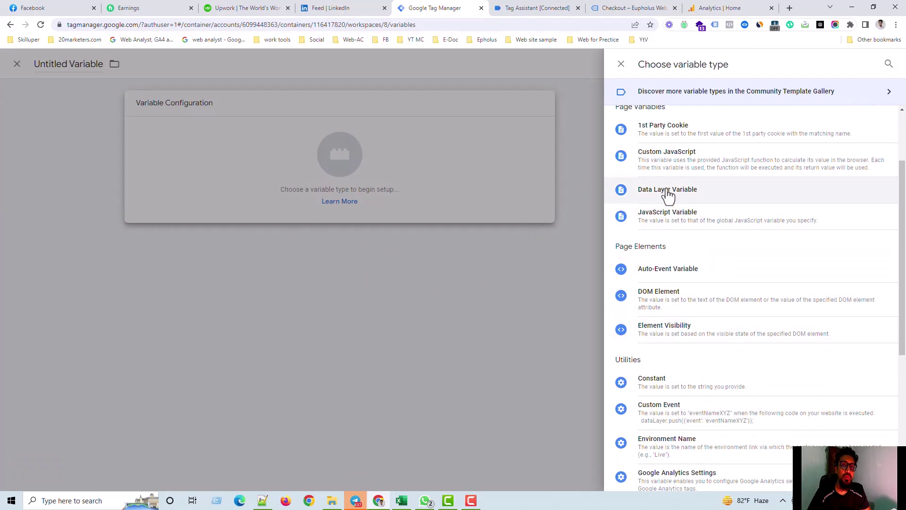
pyautogui.click(670, 192)
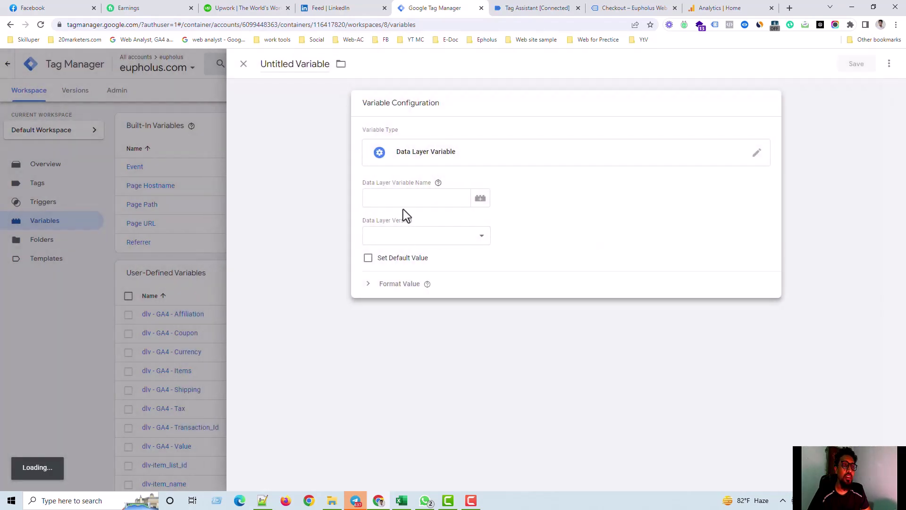
pyautogui.click(405, 206)
# Check the ecommerce, currency and transaction_id keys in the purchase dataLayer push while naming it 'ecommerce.'.
pyautogui.click(607, 8)
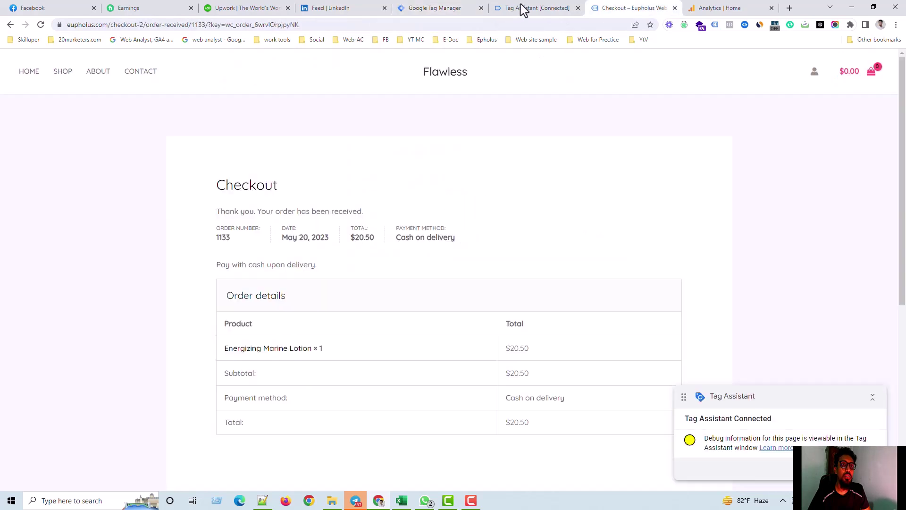
pyautogui.click(523, 8)
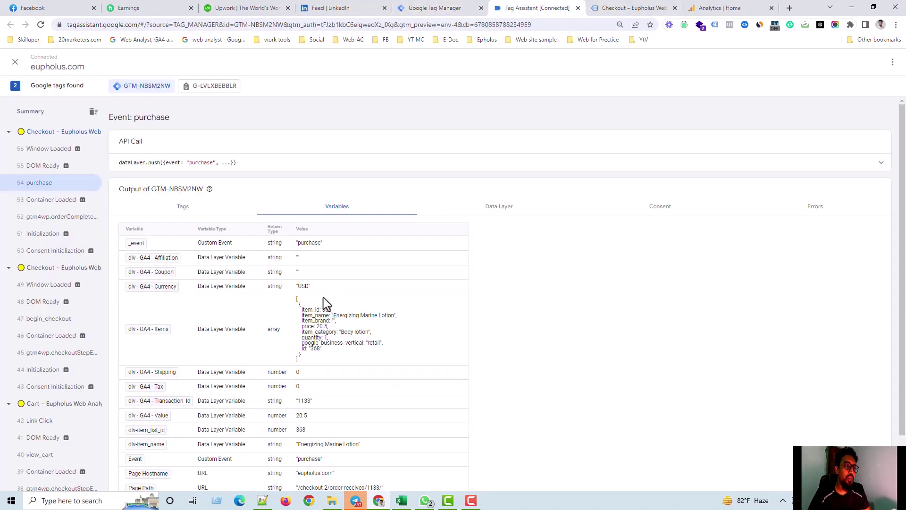
pyautogui.click(213, 162)
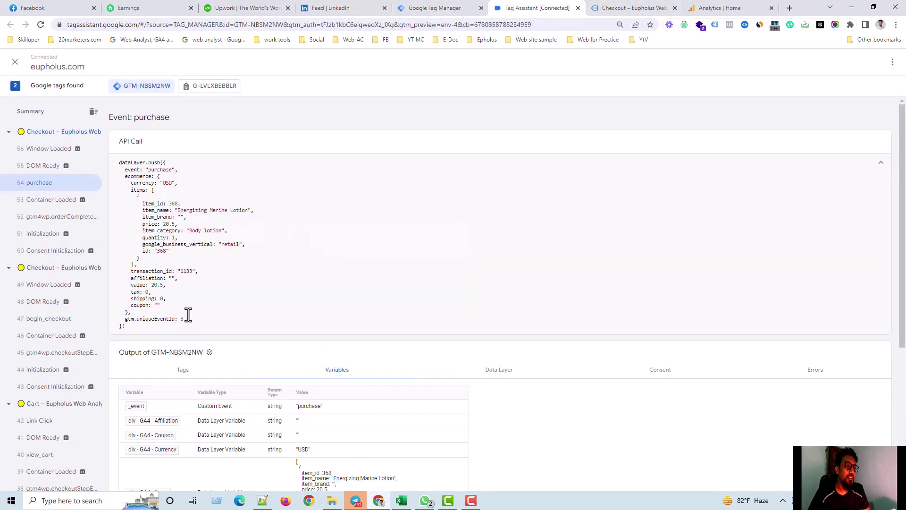
pyautogui.doubleClick(140, 176)
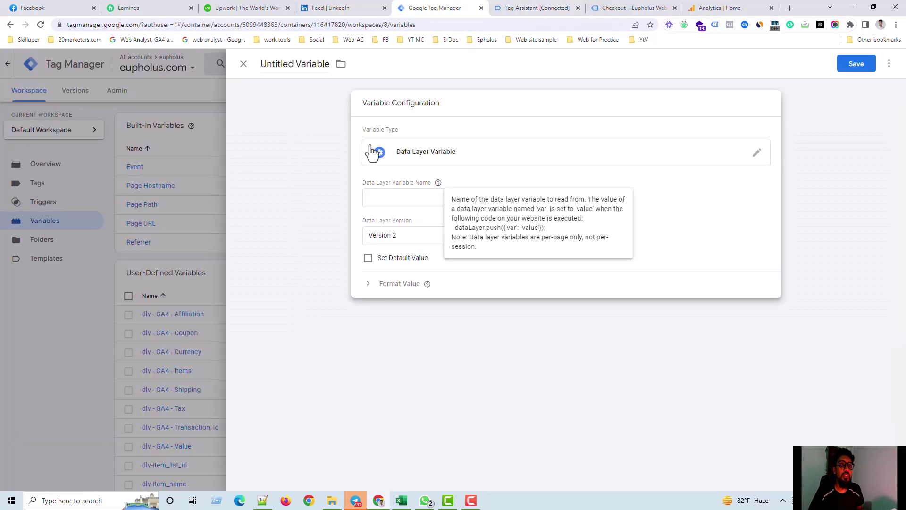
pyautogui.click(434, 9)
pyautogui.click(404, 194)
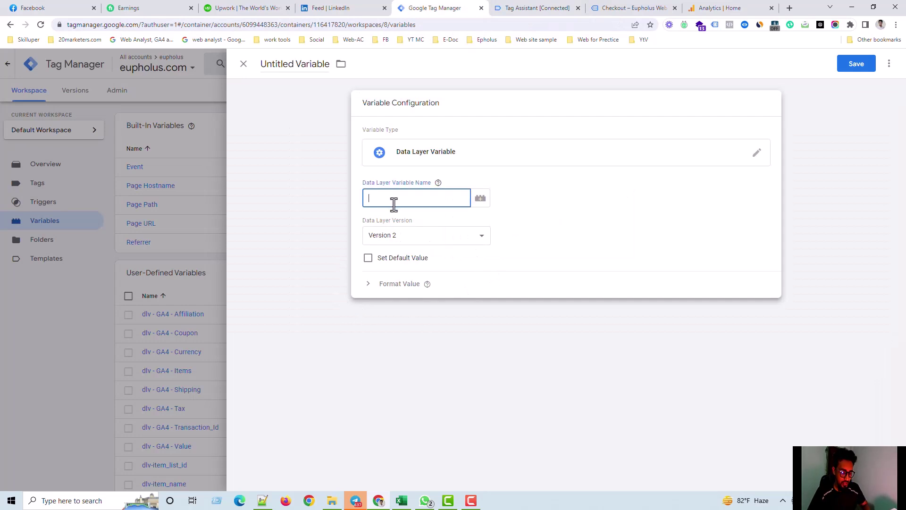
pyautogui.click(507, 9)
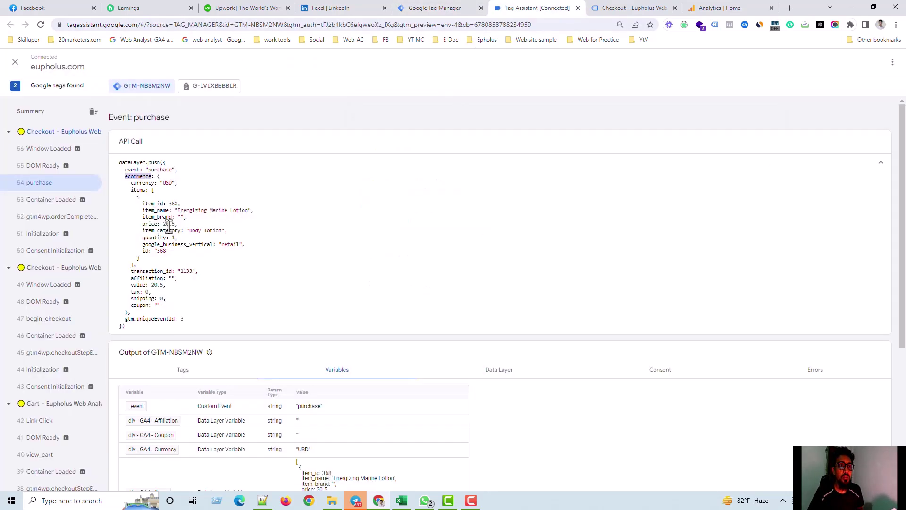
pyautogui.doubleClick(142, 183)
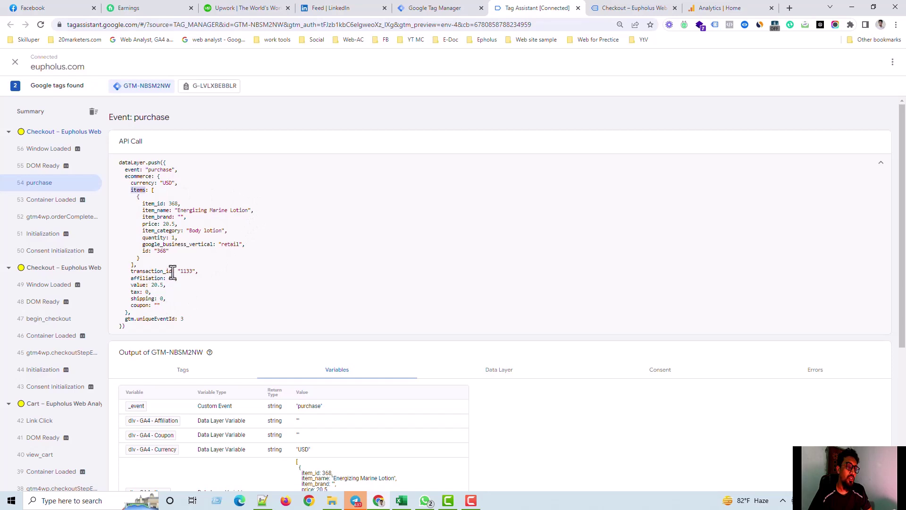
pyautogui.moveTo(166, 271); pyautogui.dragTo(139, 271)
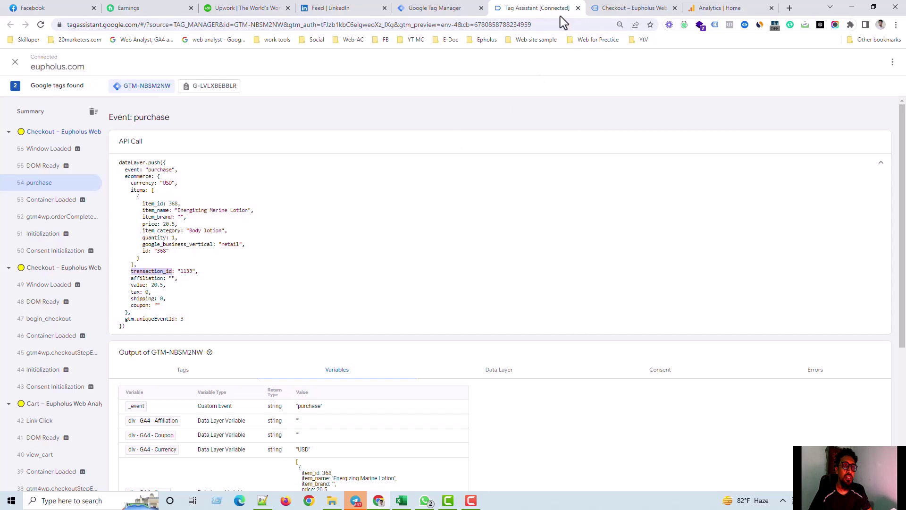
pyautogui.click(456, 10)
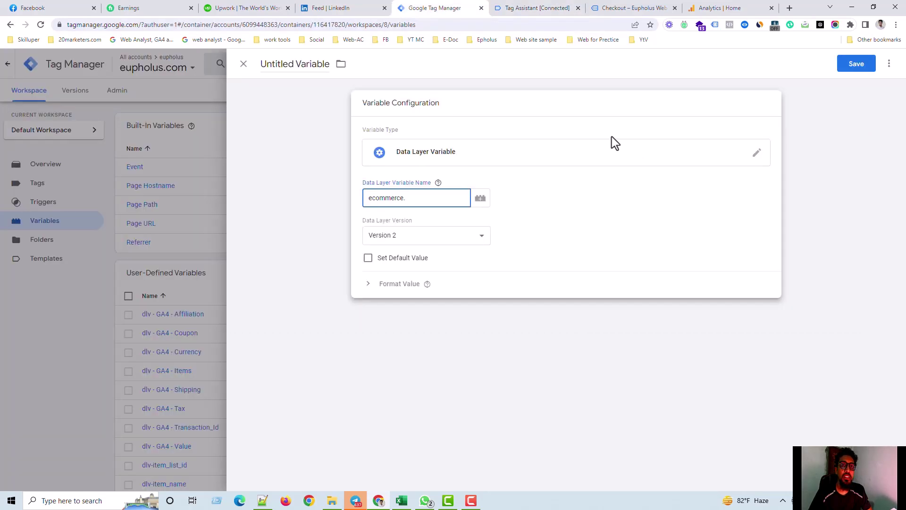
# Discard the unfinished variable and open GA4 - Events - Purchase - Trigger alongside the Notepad++ notes.
pyautogui.click(189, 245)
pyautogui.click(573, 169)
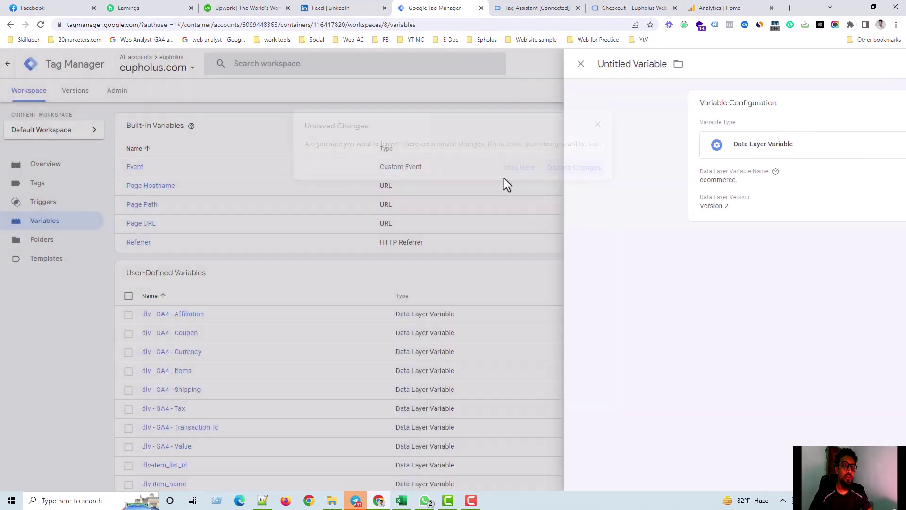
pyautogui.click(47, 203)
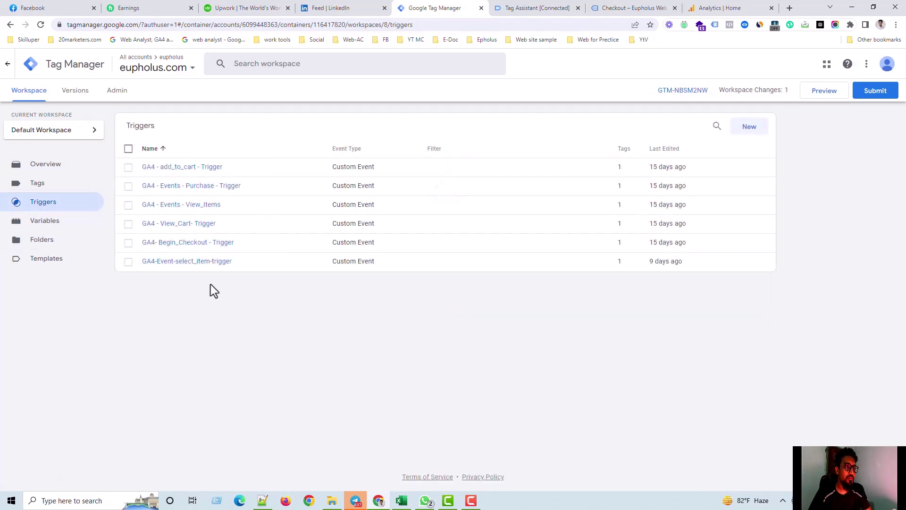
pyautogui.click(206, 189)
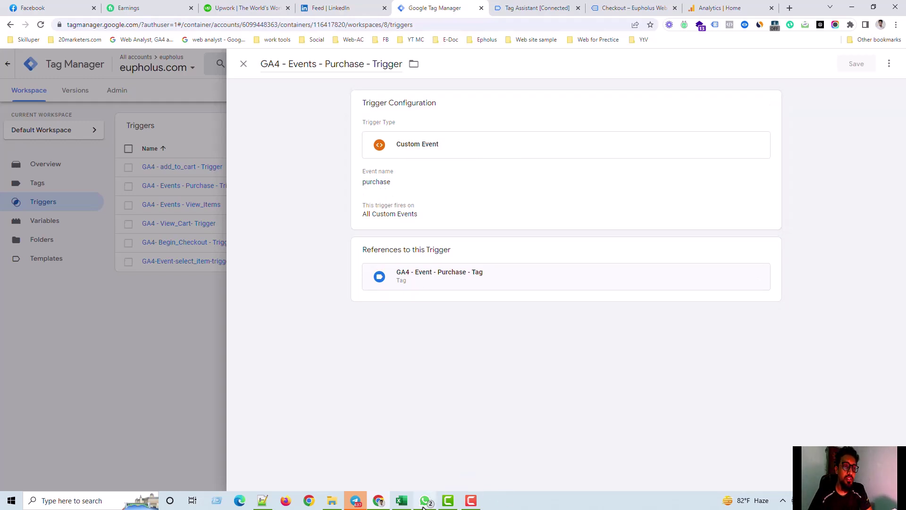
pyautogui.click(263, 501)
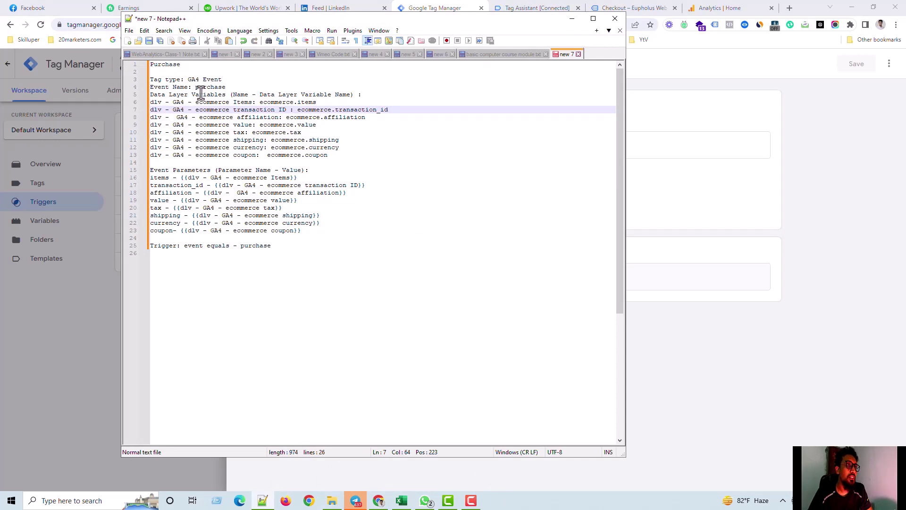
# Highlight the purchase event name and data layer variable list in the notes, then minimize Notepad++.
pyautogui.moveTo(192, 87); pyautogui.dragTo(232, 89)
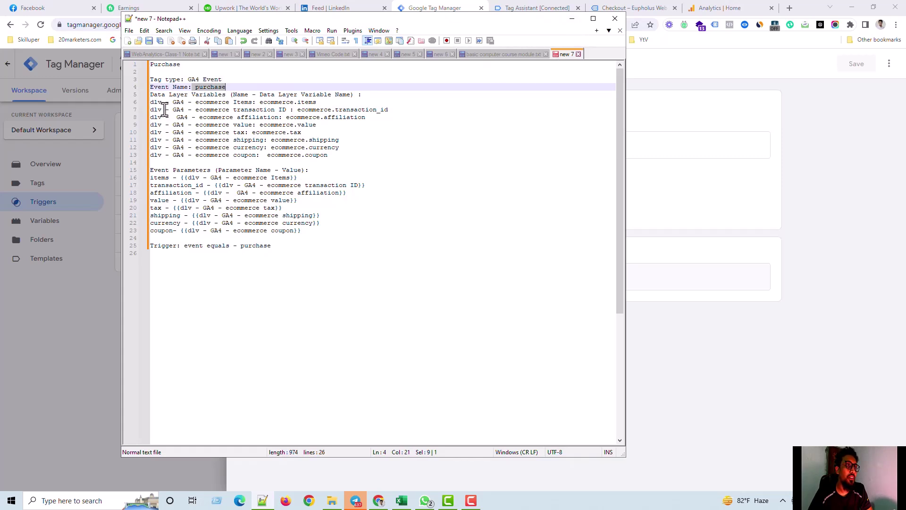
pyautogui.moveTo(153, 102); pyautogui.dragTo(335, 156)
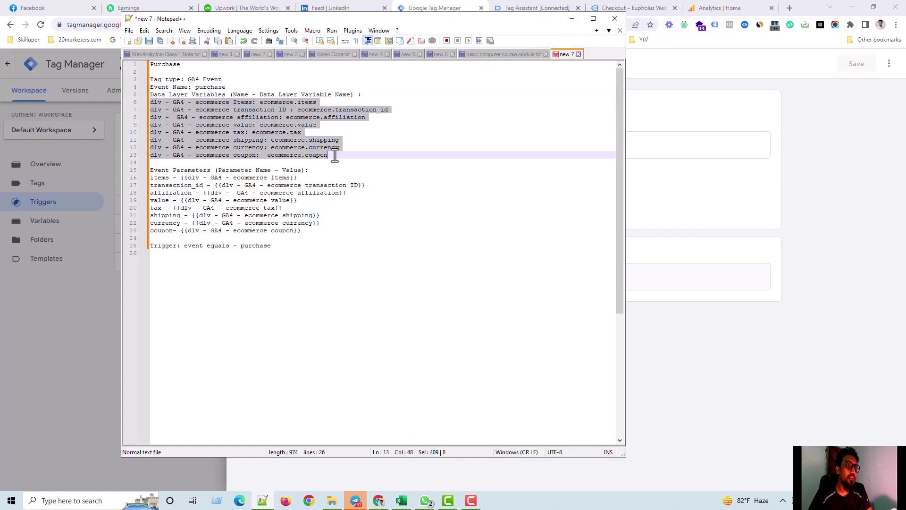
pyautogui.click(424, 180)
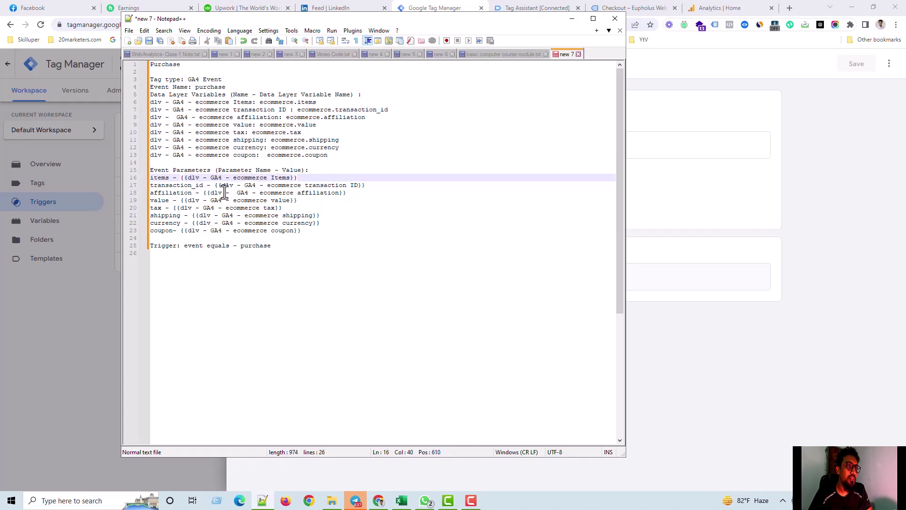
pyautogui.click(572, 19)
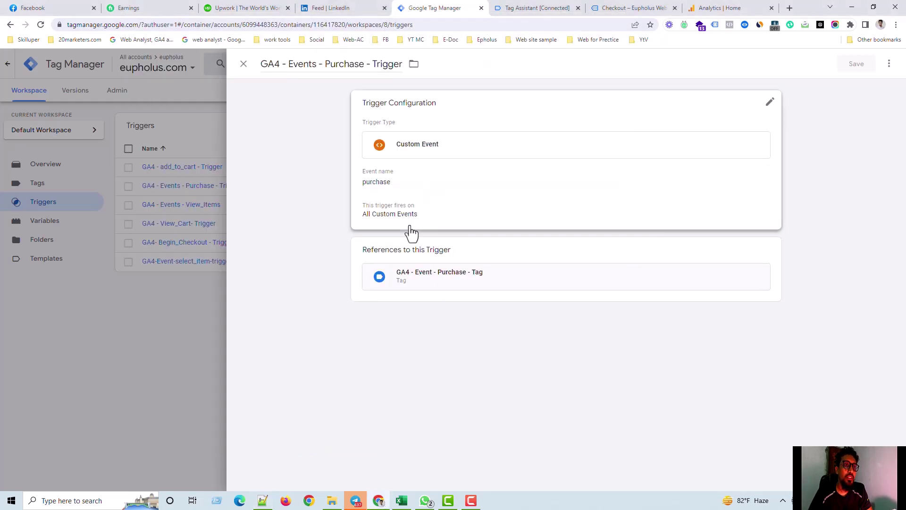
# Verify the trigger fires on the Custom Event 'purchase', then return to the Tags list.
pyautogui.click(413, 192)
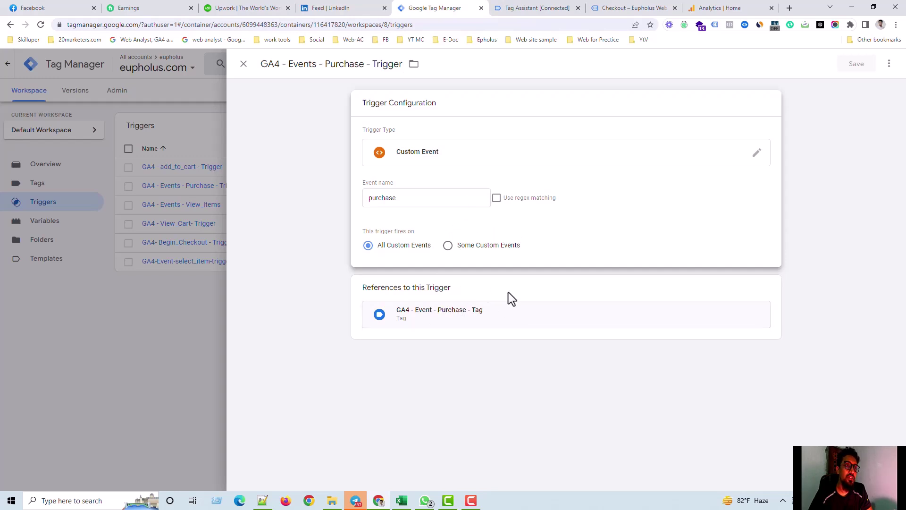
pyautogui.click(192, 344)
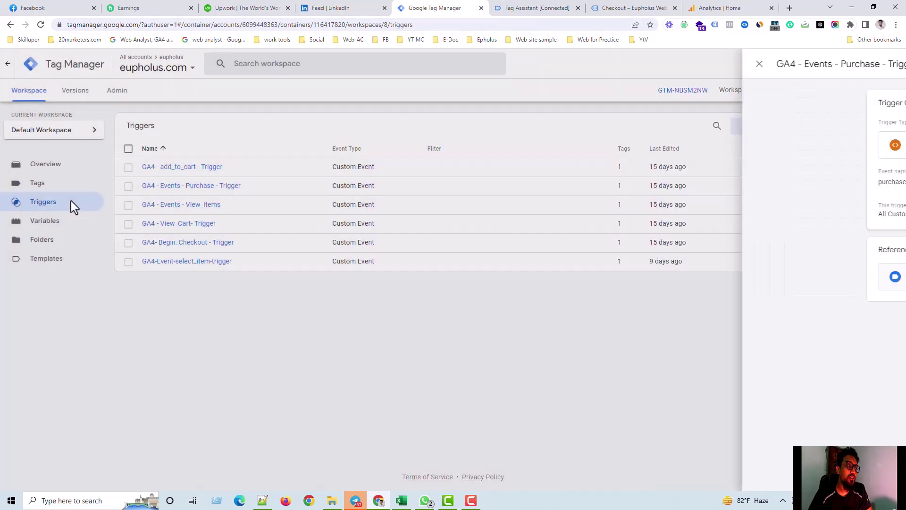
pyautogui.click(37, 183)
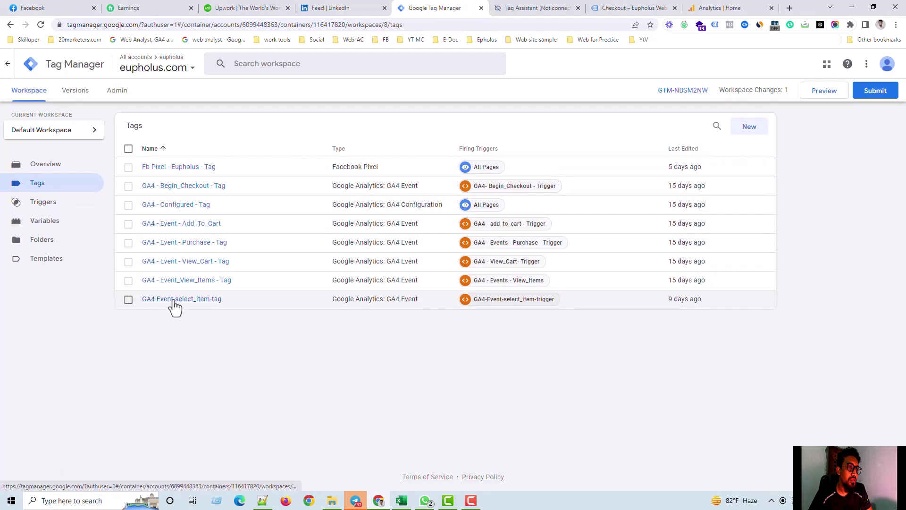
# Edit GA4 - Event - Purchase - Tag, keeping GA4 - Configured - Tag, and review its event parameters.
pyautogui.click(188, 243)
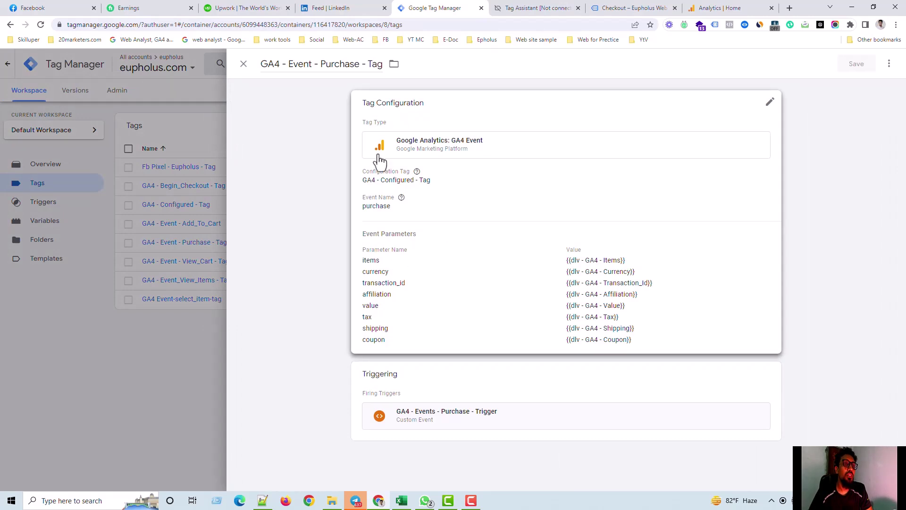
pyautogui.click(486, 153)
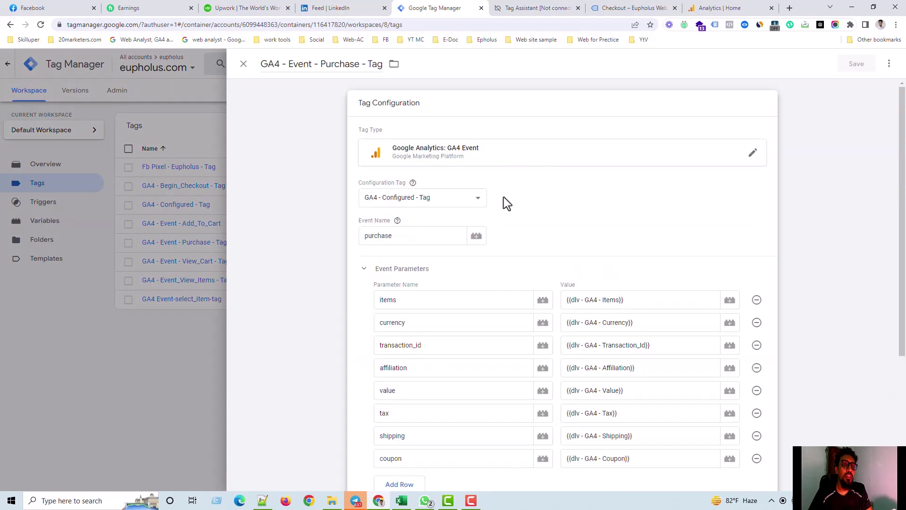
pyautogui.click(453, 206)
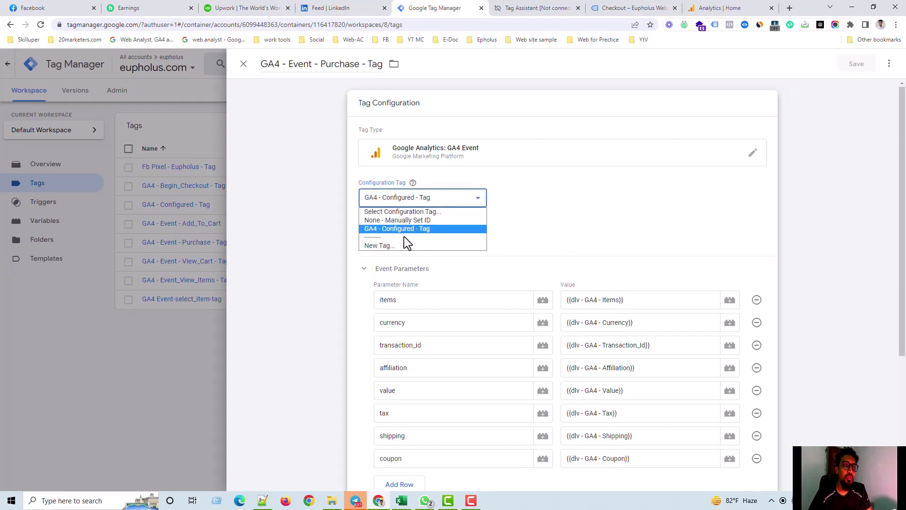
pyautogui.click(533, 233)
pyautogui.scroll(-2, 399, 241)
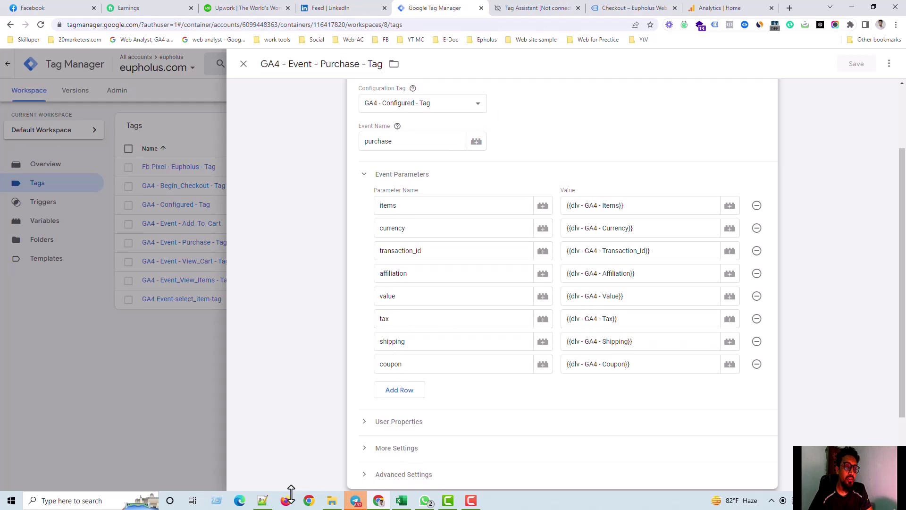
pyautogui.click(263, 500)
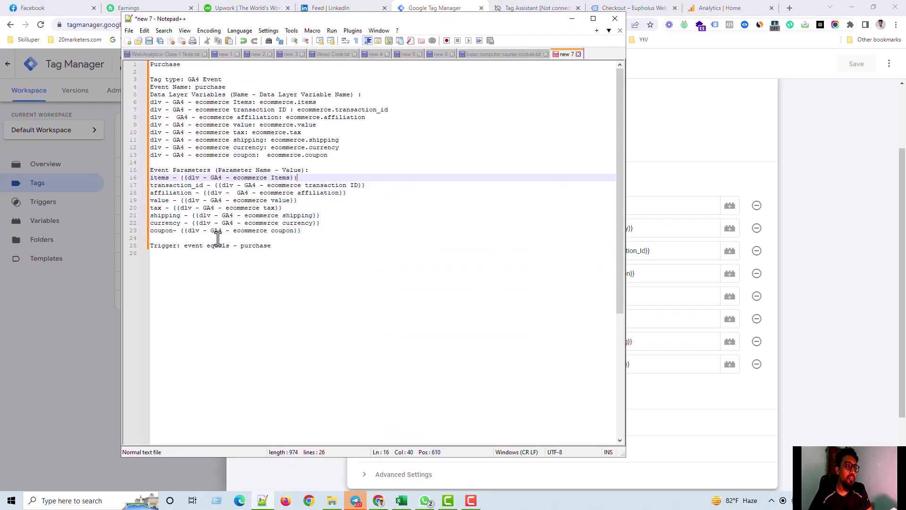
# Step through the transaction_id, affiliation, value, tax, currency and coupon note lines, then hide Notepad++.
pyautogui.click(161, 185)
pyautogui.click(166, 194)
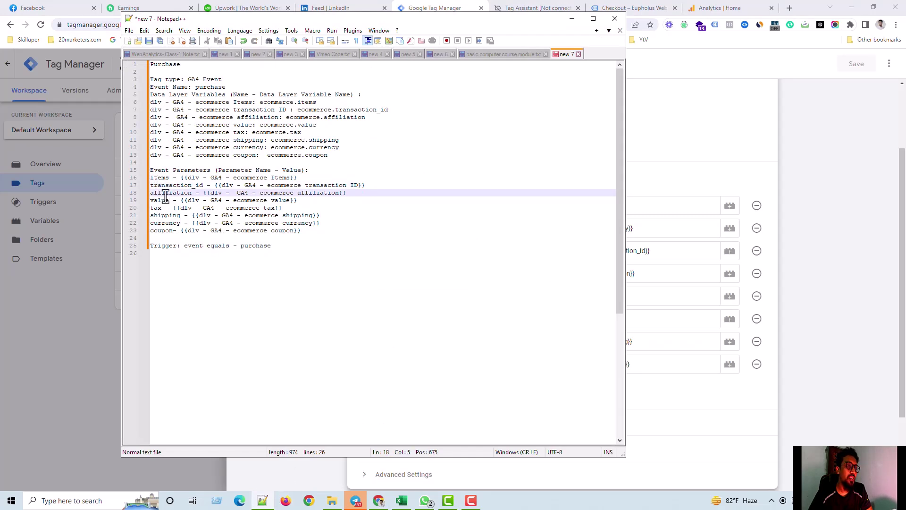
pyautogui.click(161, 200)
pyautogui.click(163, 208)
pyautogui.click(165, 223)
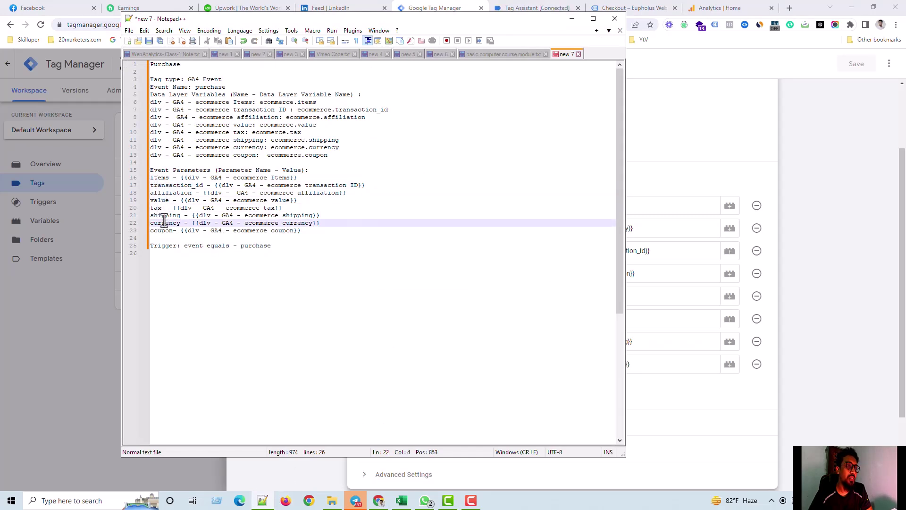
pyautogui.click(164, 231)
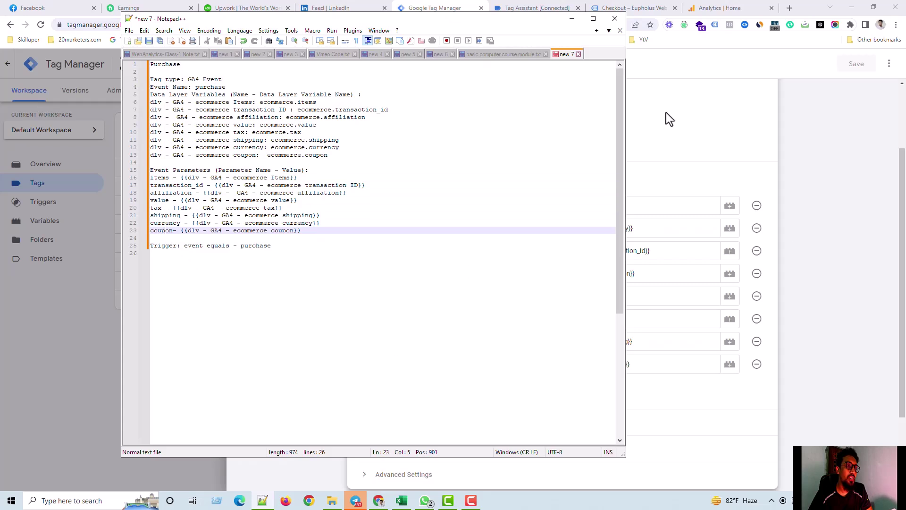
pyautogui.click(572, 19)
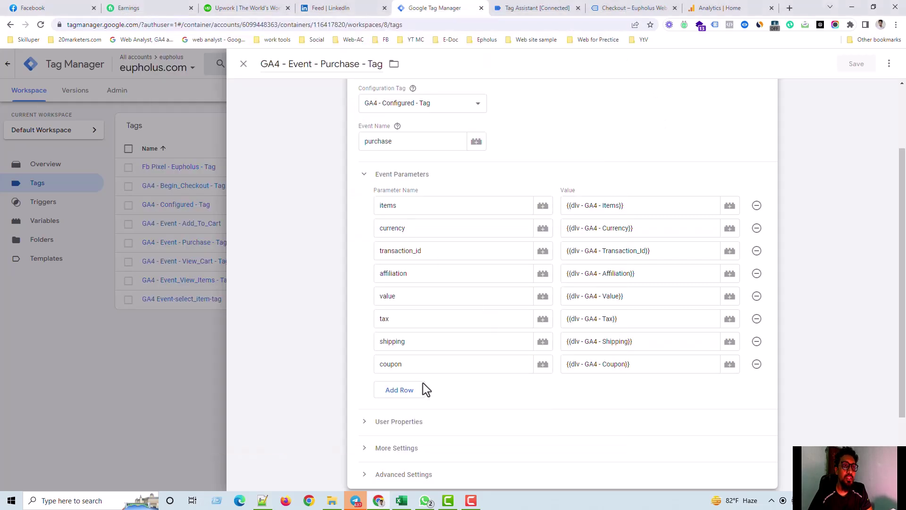
# Replace the items parameter value with {{dlv - GA4 - Items}} and save the purchase tag.
pyautogui.moveTo(643, 206); pyautogui.dragTo(553, 211)
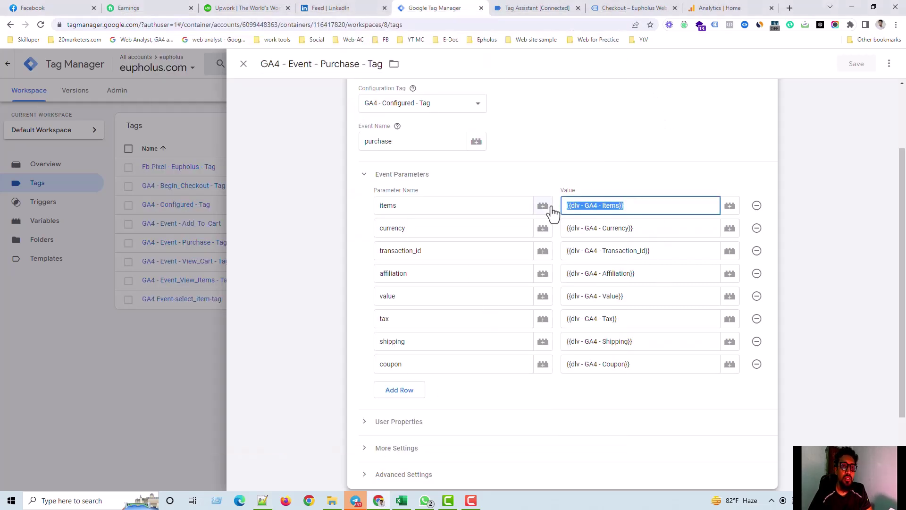
pyautogui.press('BackSpace')
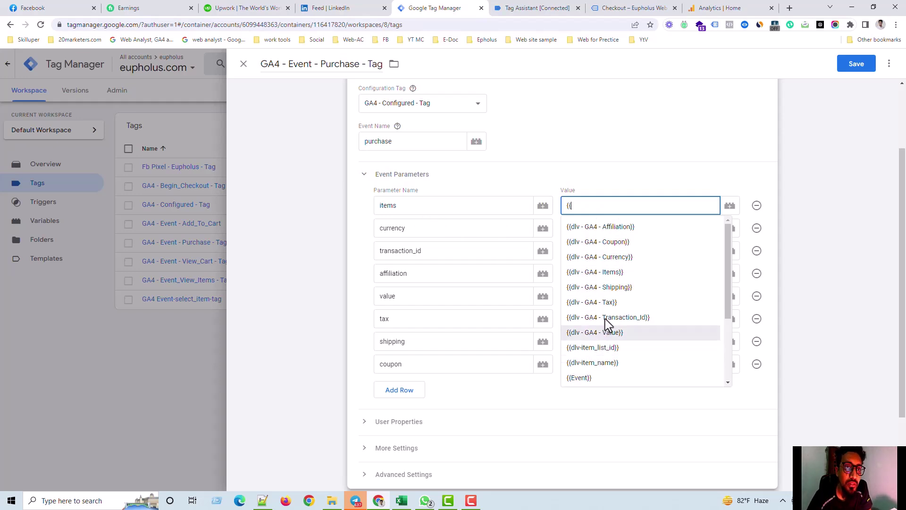
pyautogui.click(608, 272)
pyautogui.scroll(-1, 834, 124)
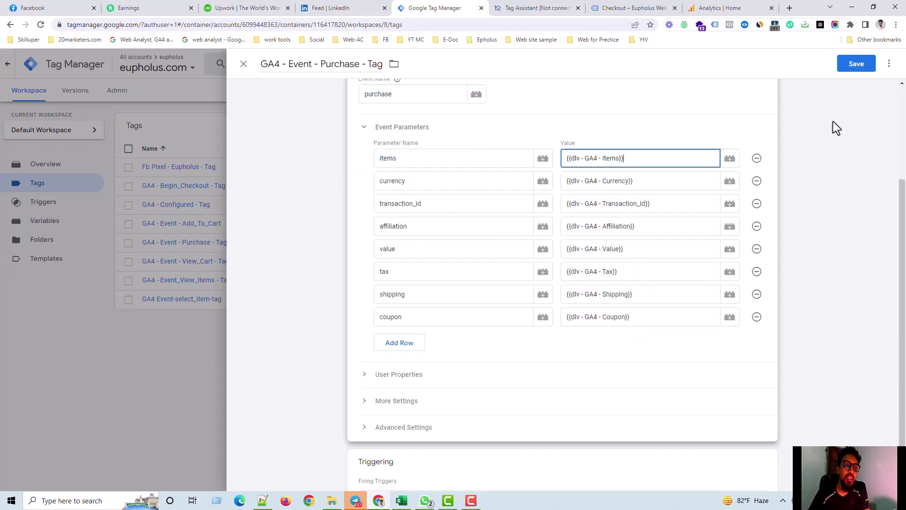
pyautogui.click(856, 64)
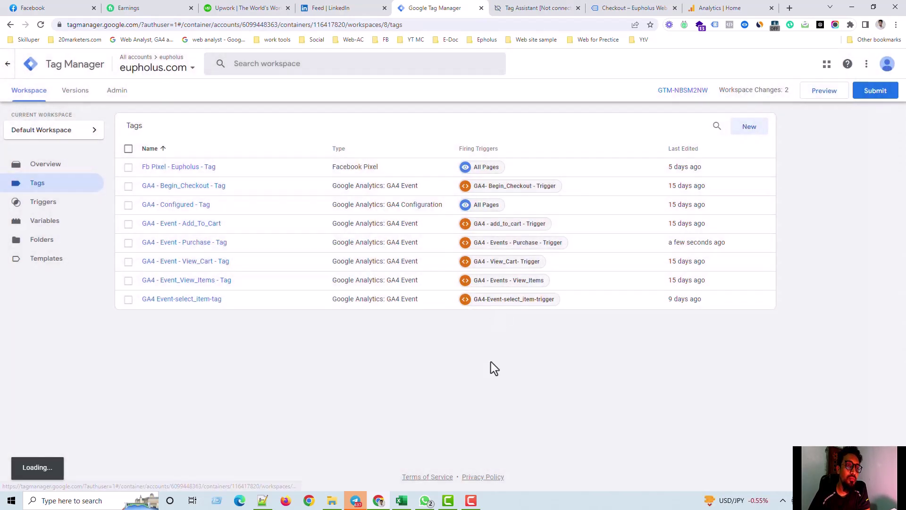
# Start a Tag Assistant preview connected to eupholus.com and bring up Google Analytics Admin.
pyautogui.click(812, 95)
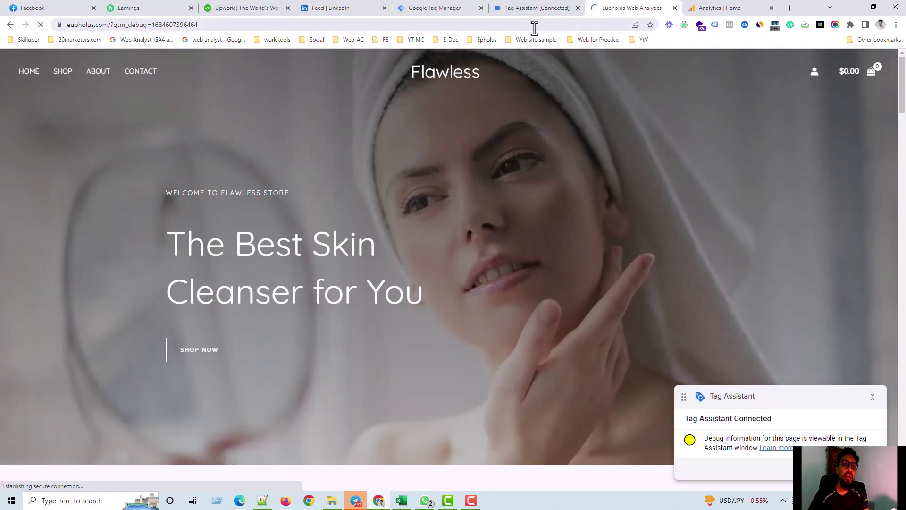
pyautogui.click(722, 8)
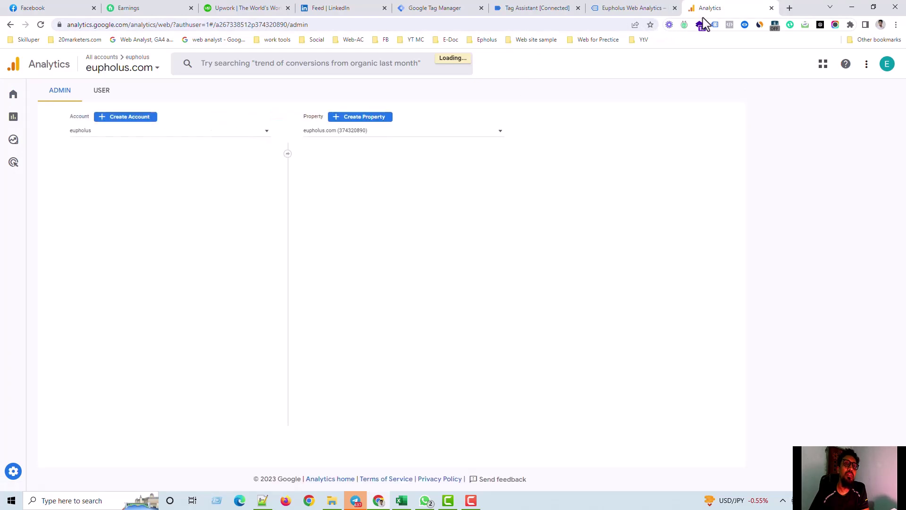
# Dismiss the Tag Assistant connection confirmation and return to the eupholus.com store.
pyautogui.scroll(-2, 360, 449)
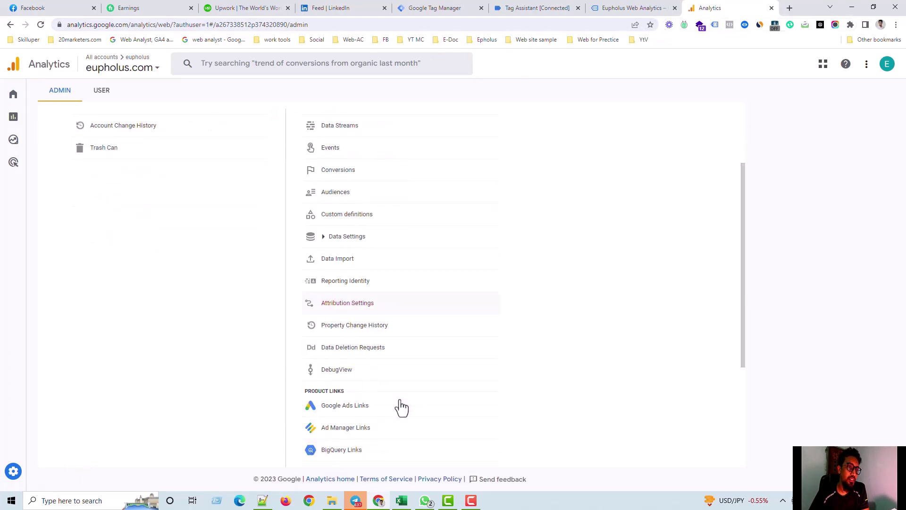
pyautogui.hotkey('ctrl', 'shift', 'Tab')
pyautogui.hotkey('ctrl', 'shift', 'Tab')
pyautogui.click(460, 217)
pyautogui.click(626, 14)
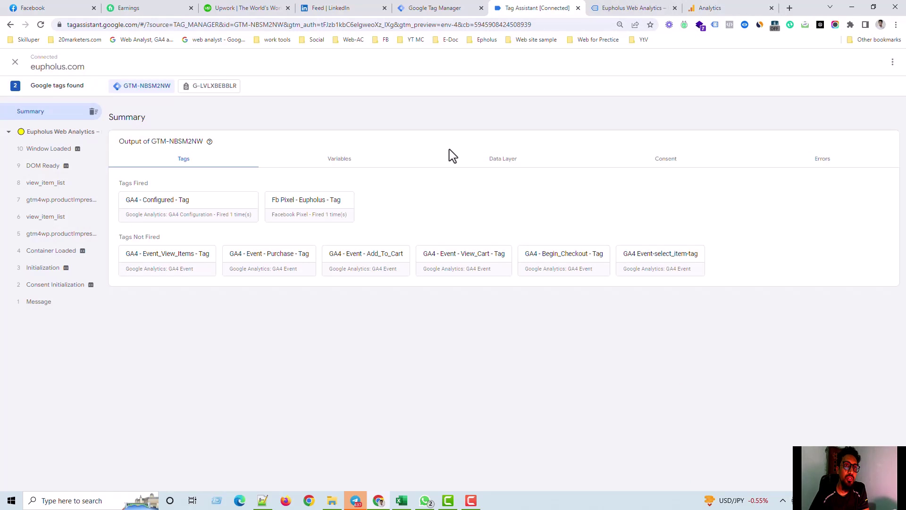
# Open the Soothing Sunscreen Gel product page and check DebugView and the tags fired so far.
pyautogui.scroll(-5, 468, 218)
pyautogui.scroll(-5, 469, 219)
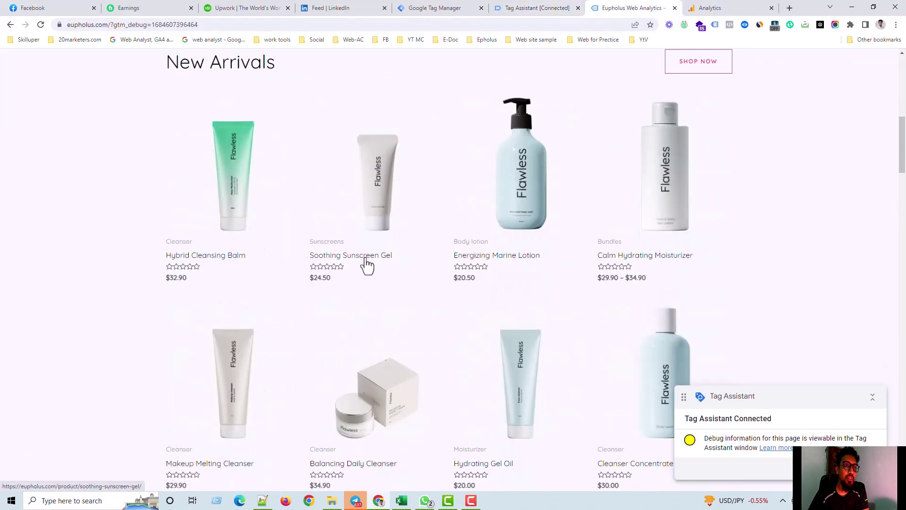
pyautogui.click(367, 257)
pyautogui.hotkey('ctrl', 'Tab')
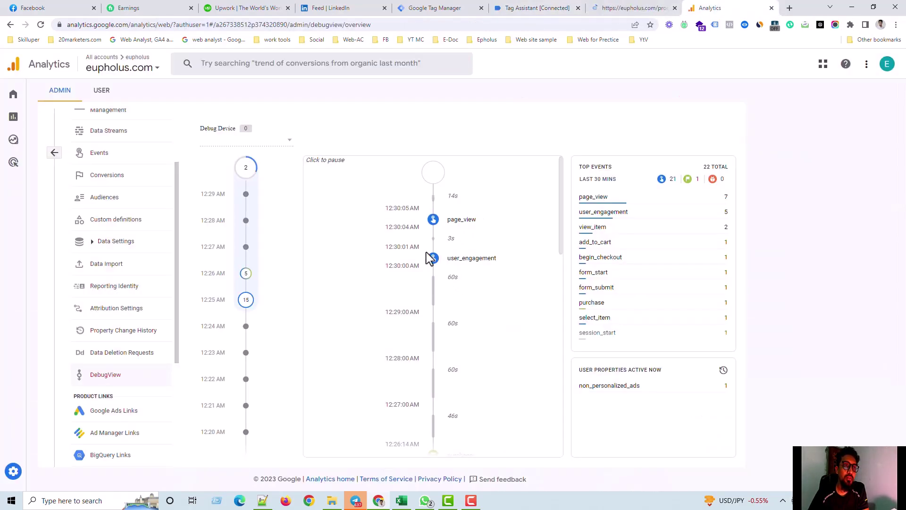
pyautogui.click(632, 9)
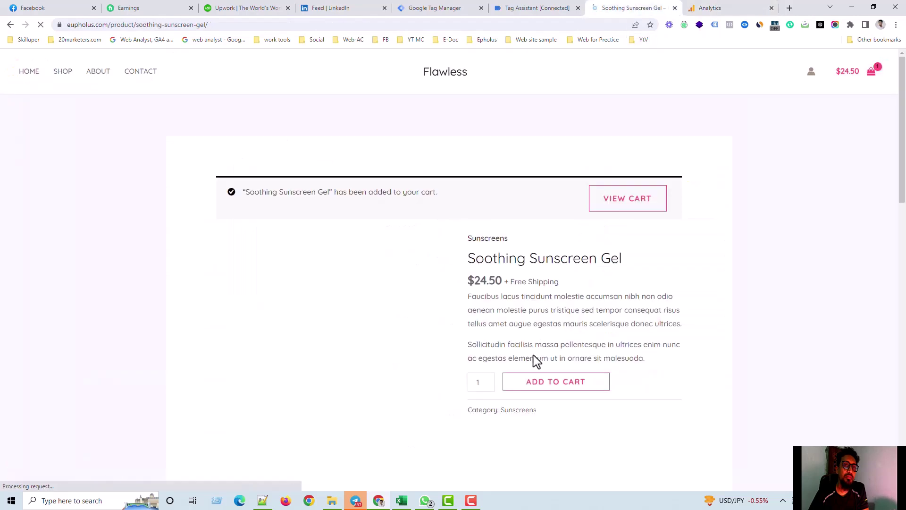
pyautogui.click(536, 8)
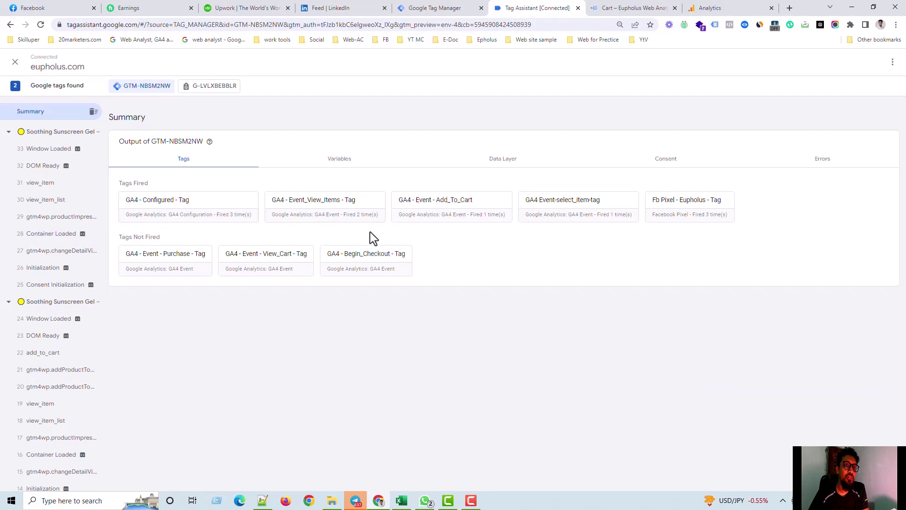
# Check out the cart and place the $24.50 Soothing Sunscreen Gel test order.
pyautogui.click(641, 2)
pyautogui.scroll(-3, 543, 282)
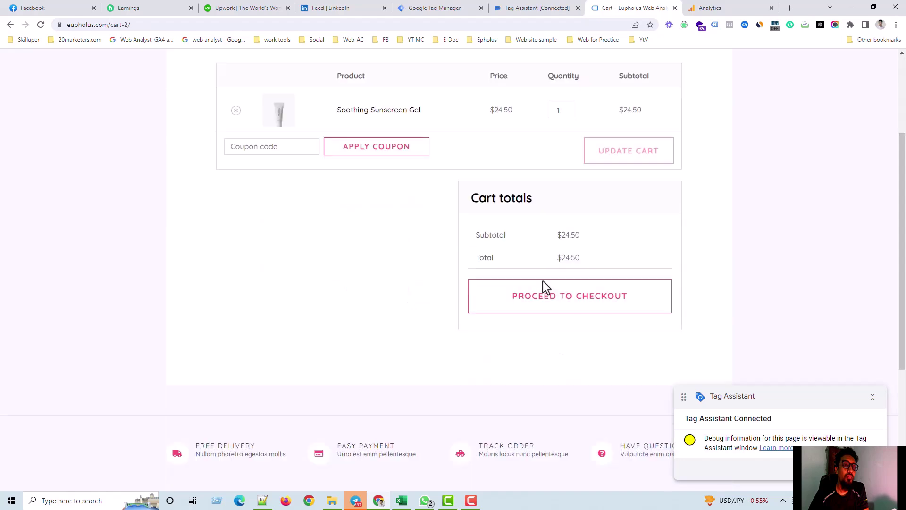
pyautogui.click(565, 306)
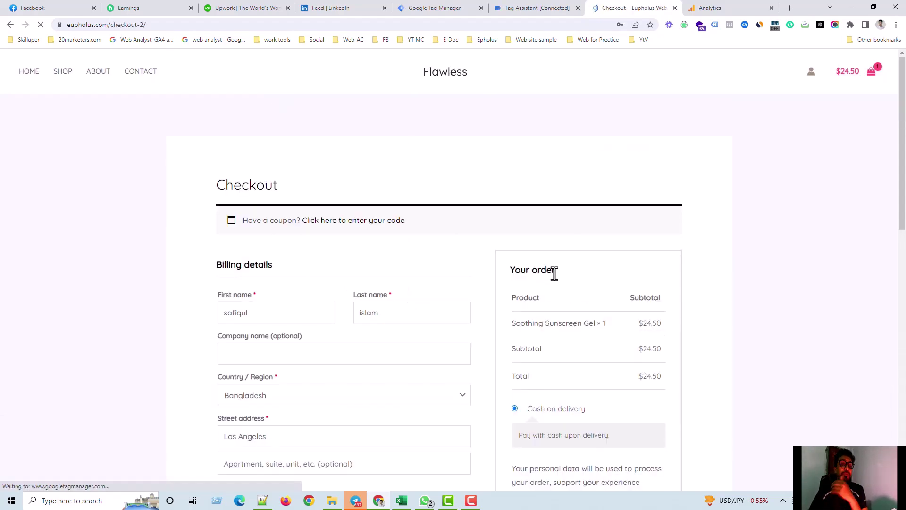
pyautogui.scroll(-9, 510, 277)
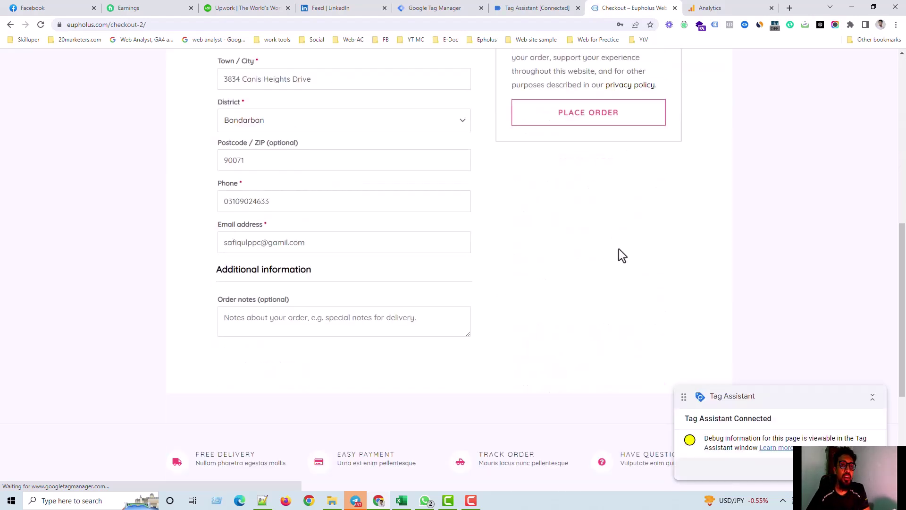
pyautogui.click(607, 123)
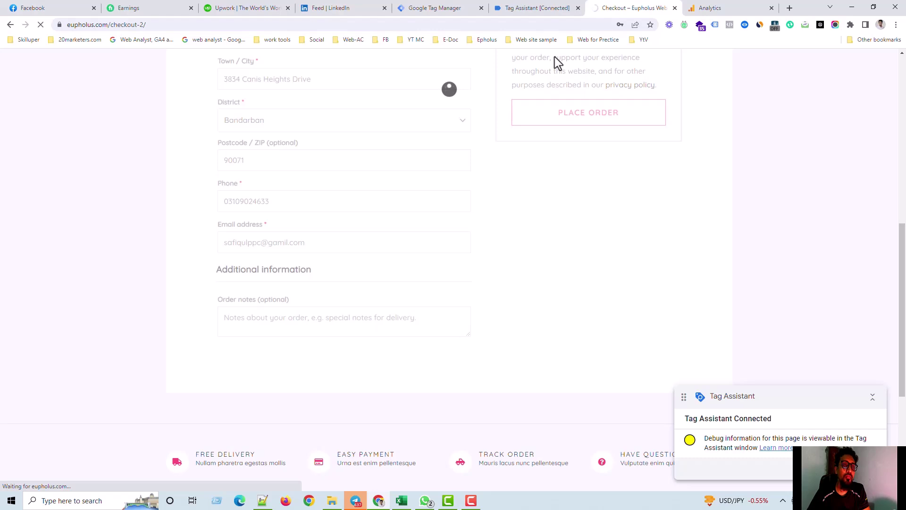
pyautogui.scroll(-5, 474, 299)
# Inspect the event parameters of the fired GA4 - Event - Purchase - Tag, then go to DebugView.
pyautogui.click(531, 7)
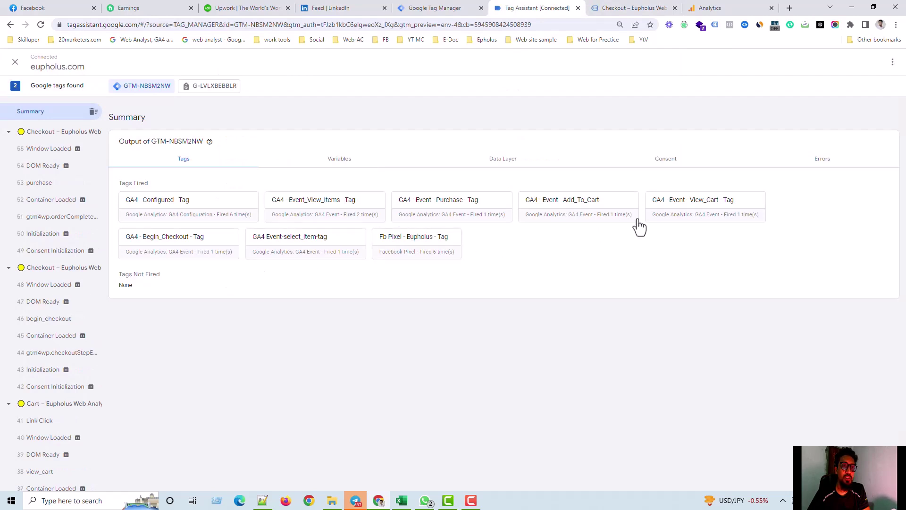
pyautogui.click(449, 207)
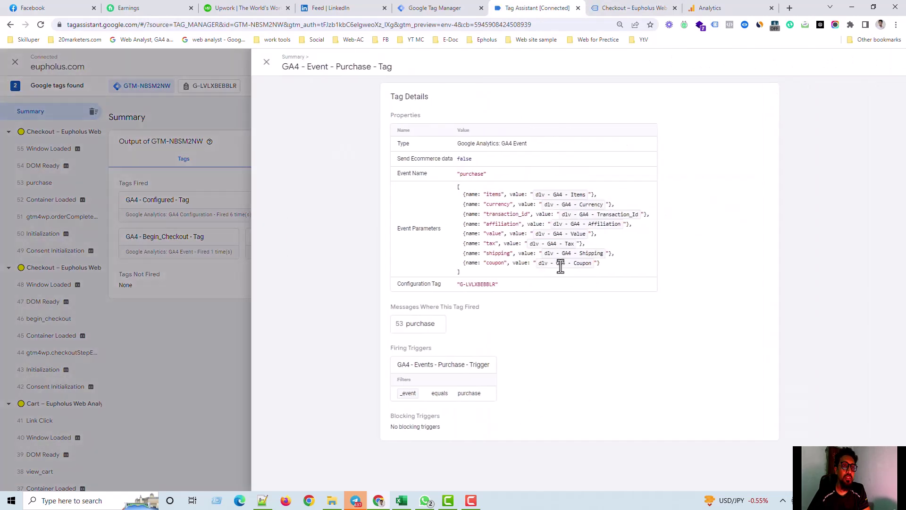
pyautogui.moveTo(462, 194); pyautogui.dragTo(604, 281)
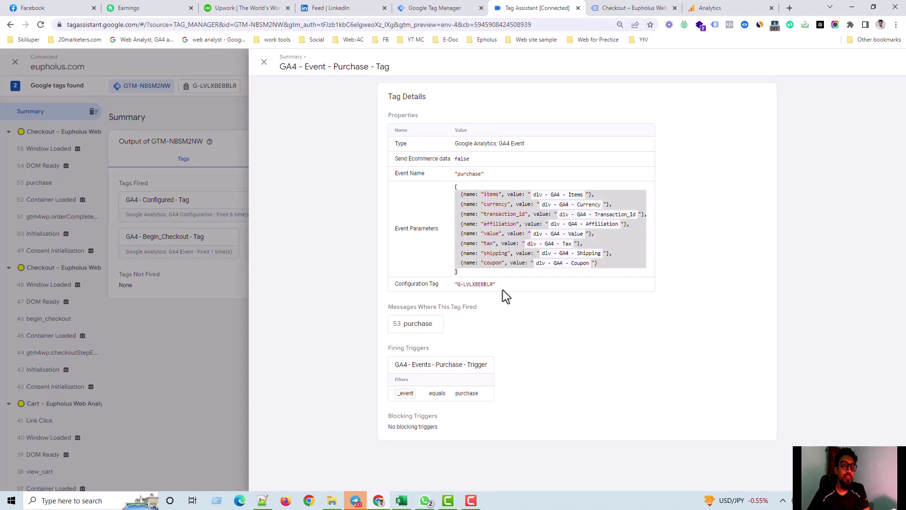
pyautogui.click(711, 11)
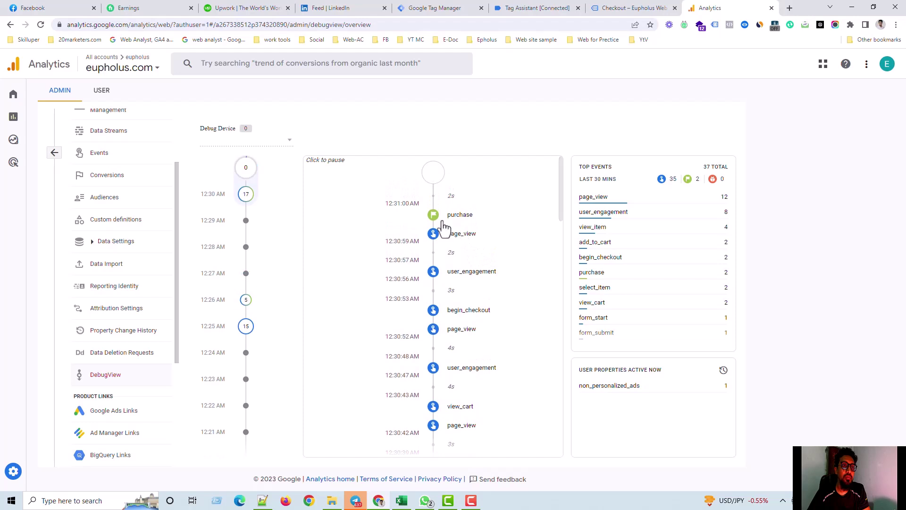
pyautogui.click(460, 218)
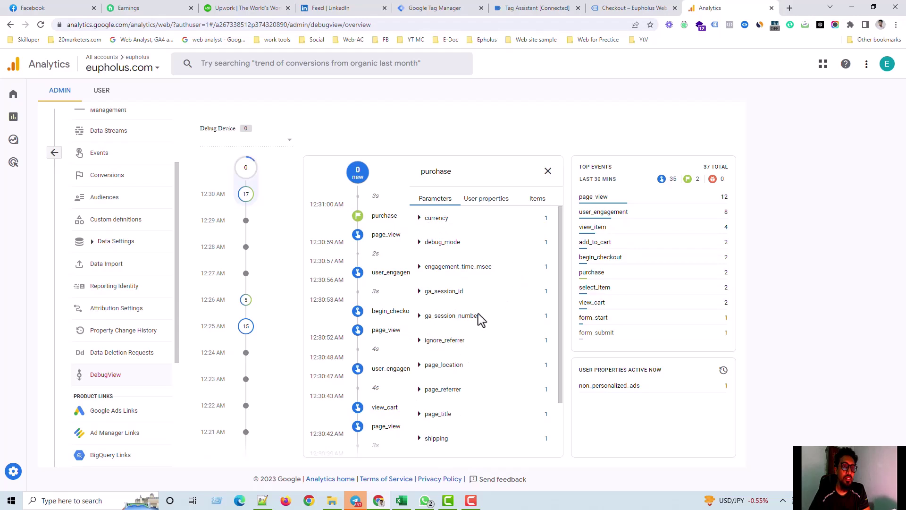
pyautogui.scroll(-2, 479, 318)
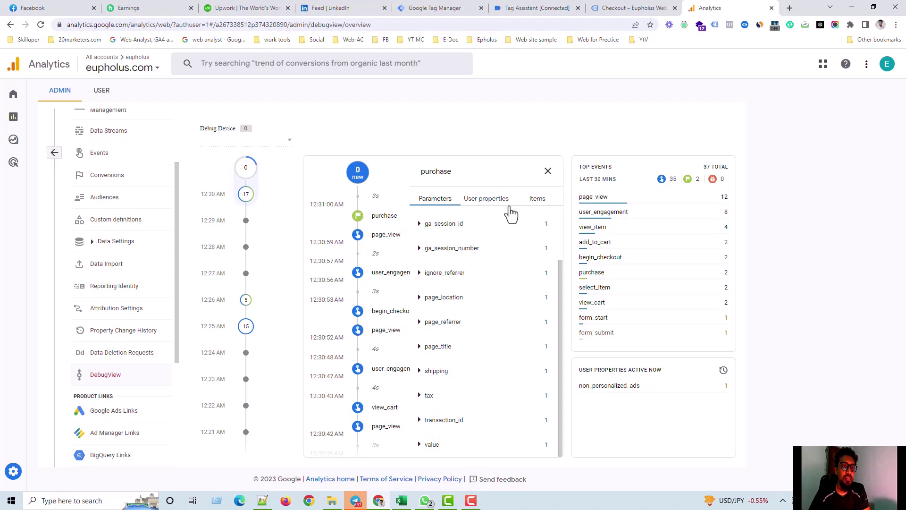
pyautogui.click(536, 199)
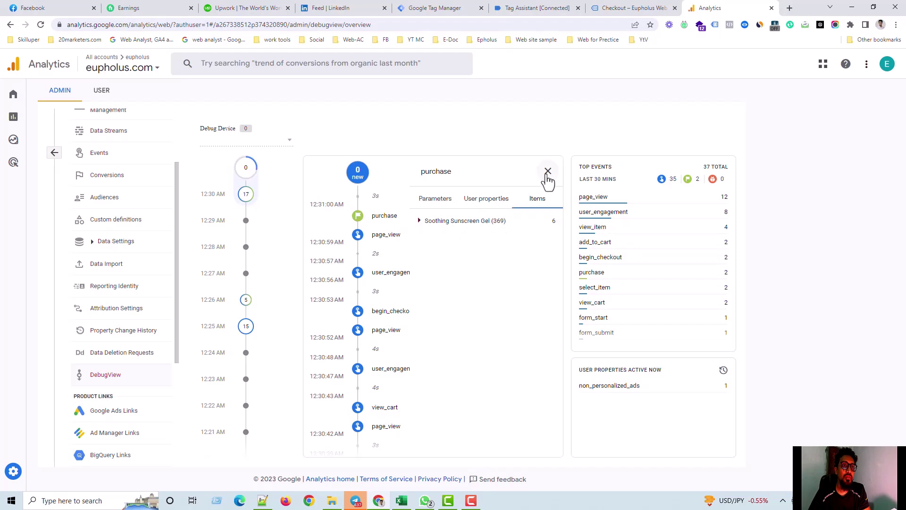
pyautogui.click(547, 172)
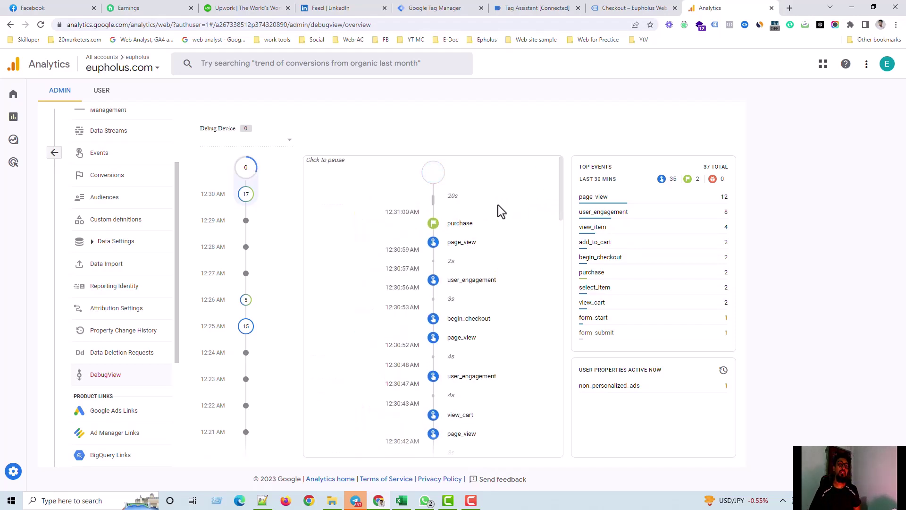